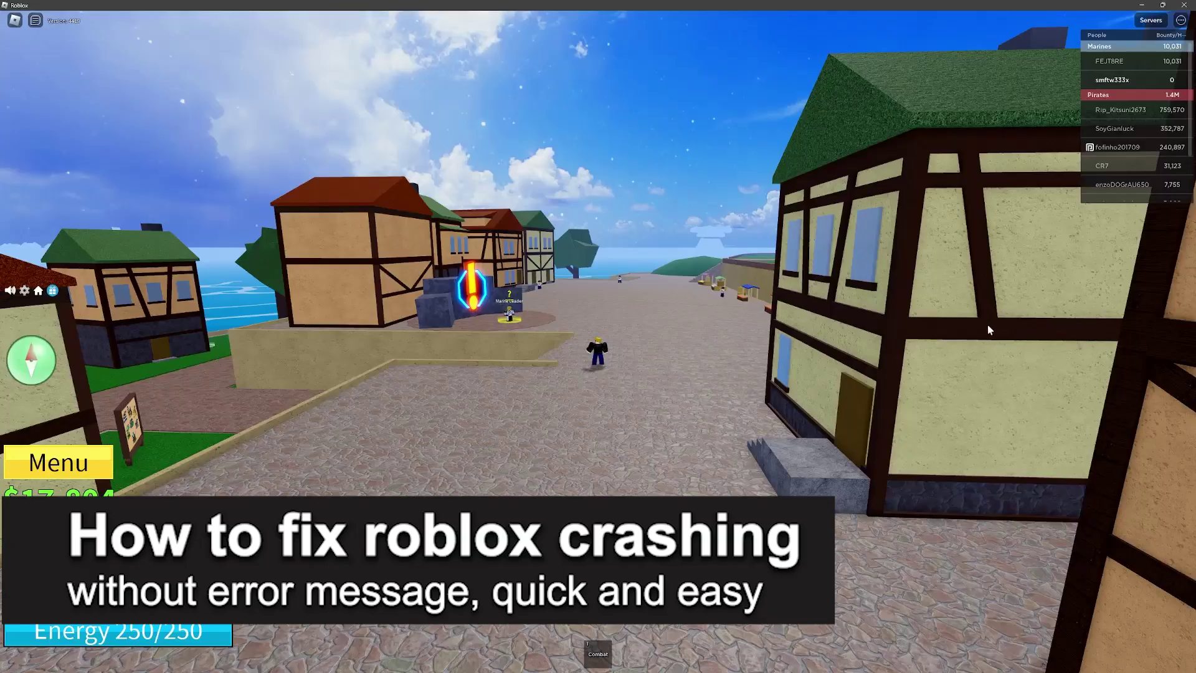
# Walk the character forward through the village and up the stairs, briefly toggling the menu
pyautogui.moveTo(940, 324); pyautogui.dragTo(937, 333)
pyautogui.press('w')
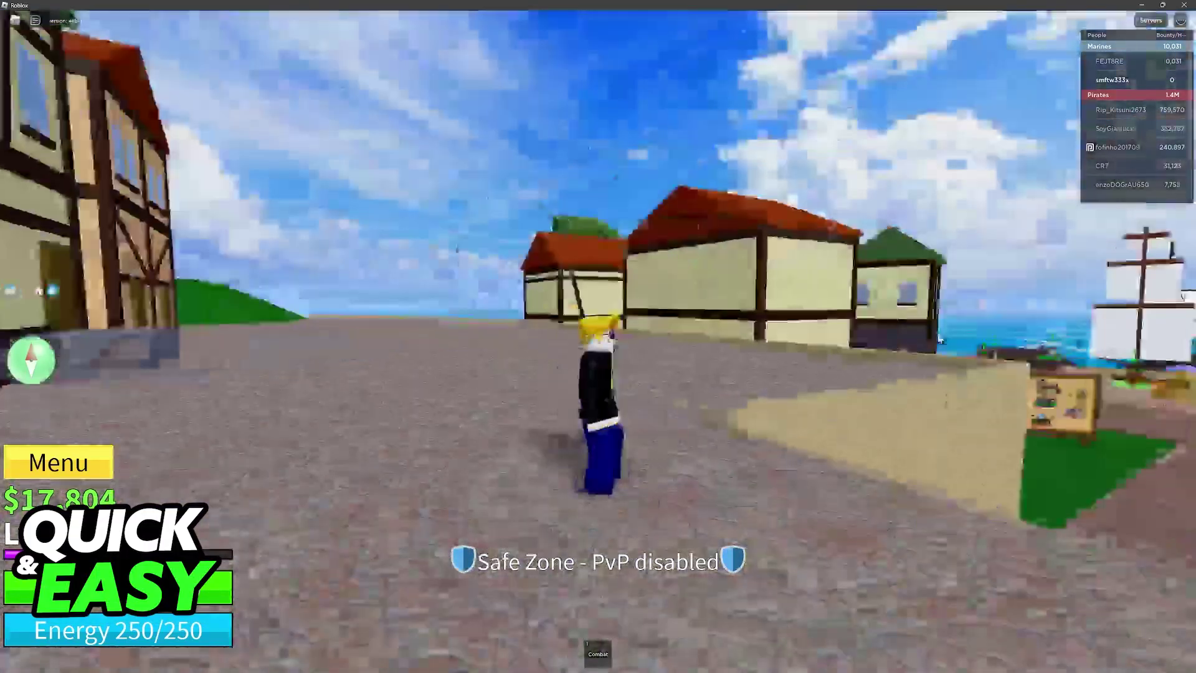
pyautogui.press('w')
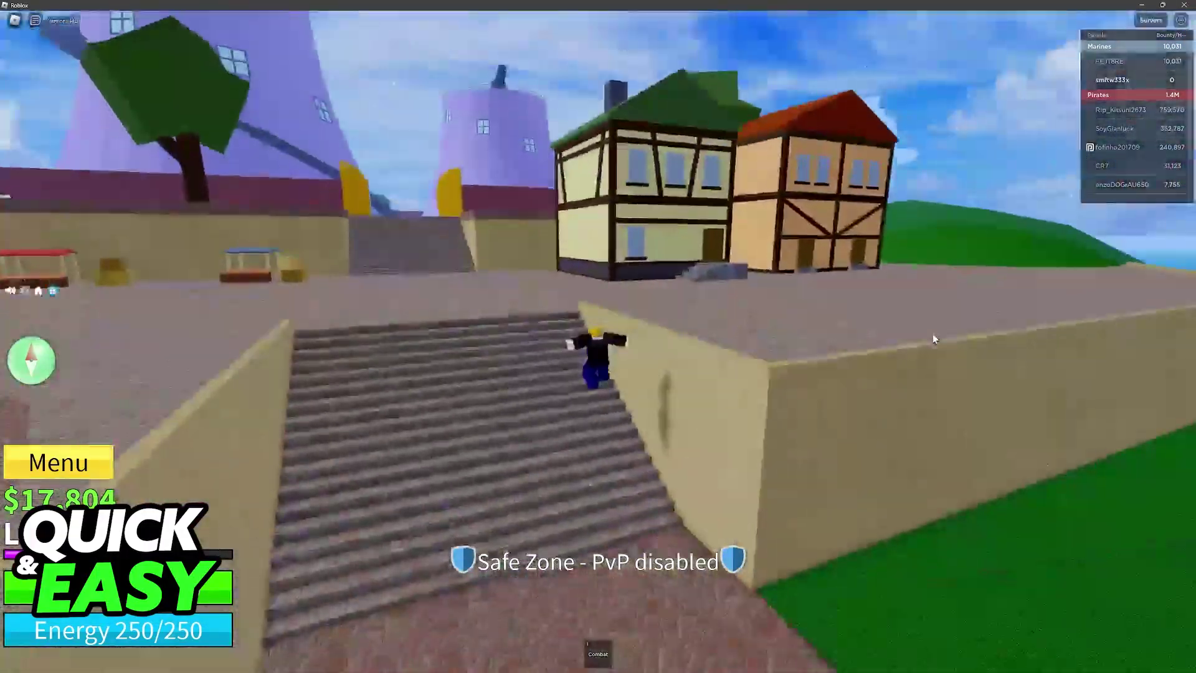
pyautogui.press('w')
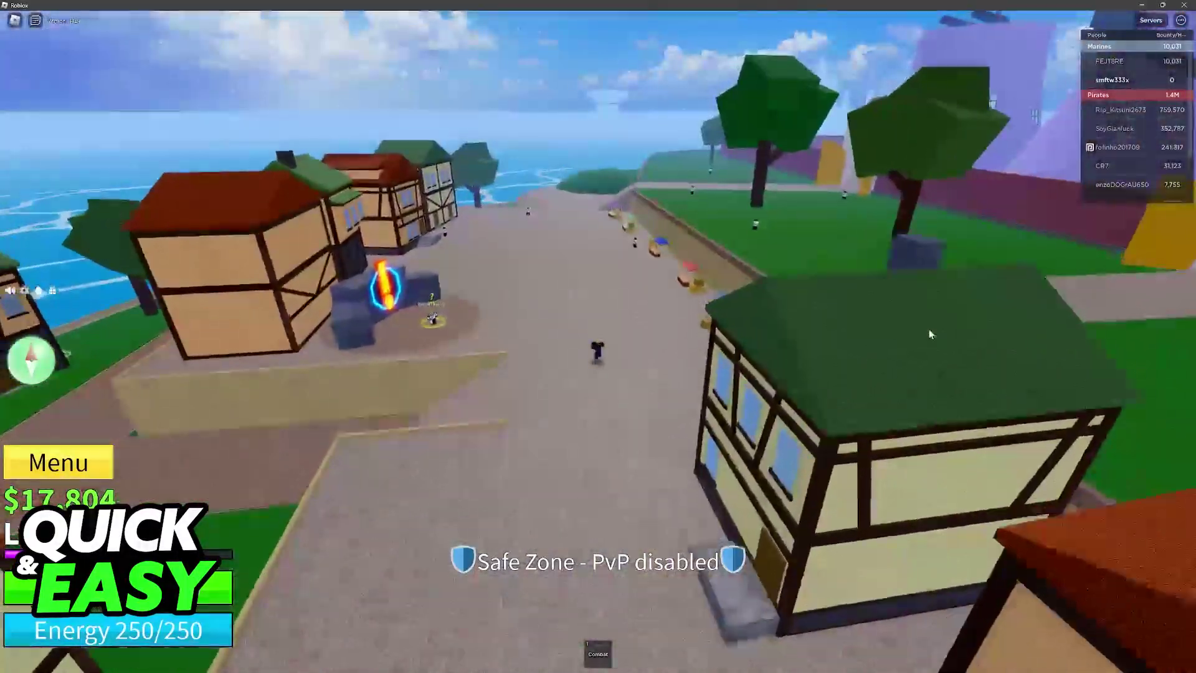
pyautogui.press('w')
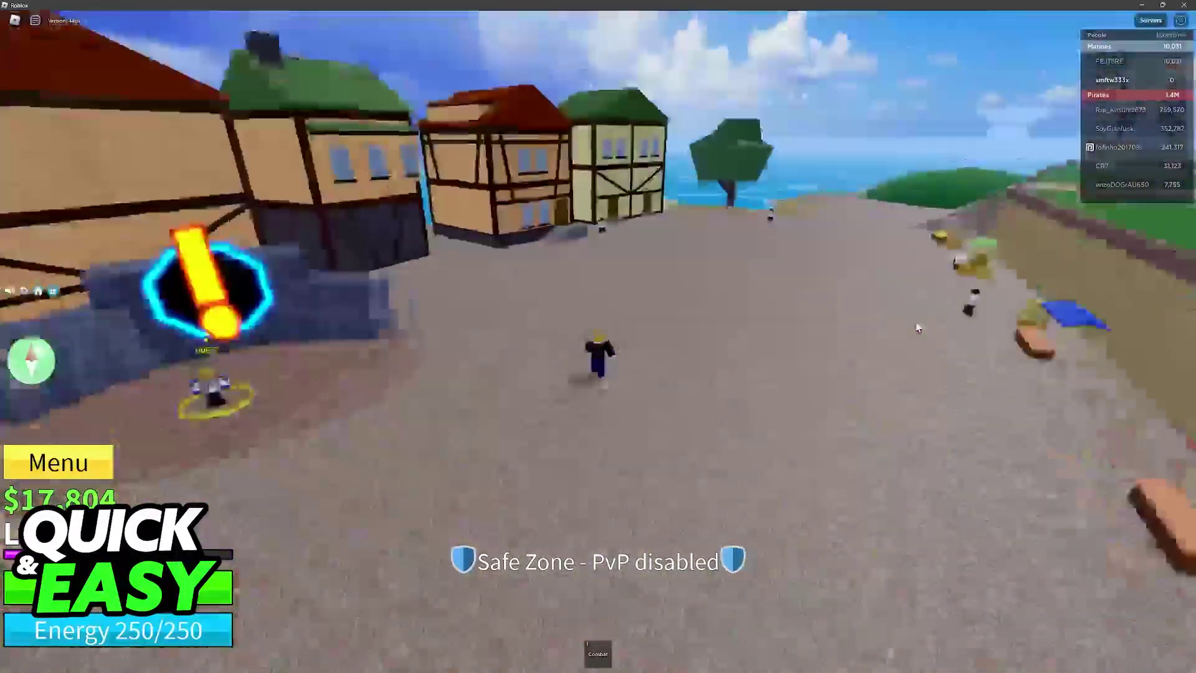
pyautogui.press('Escape')
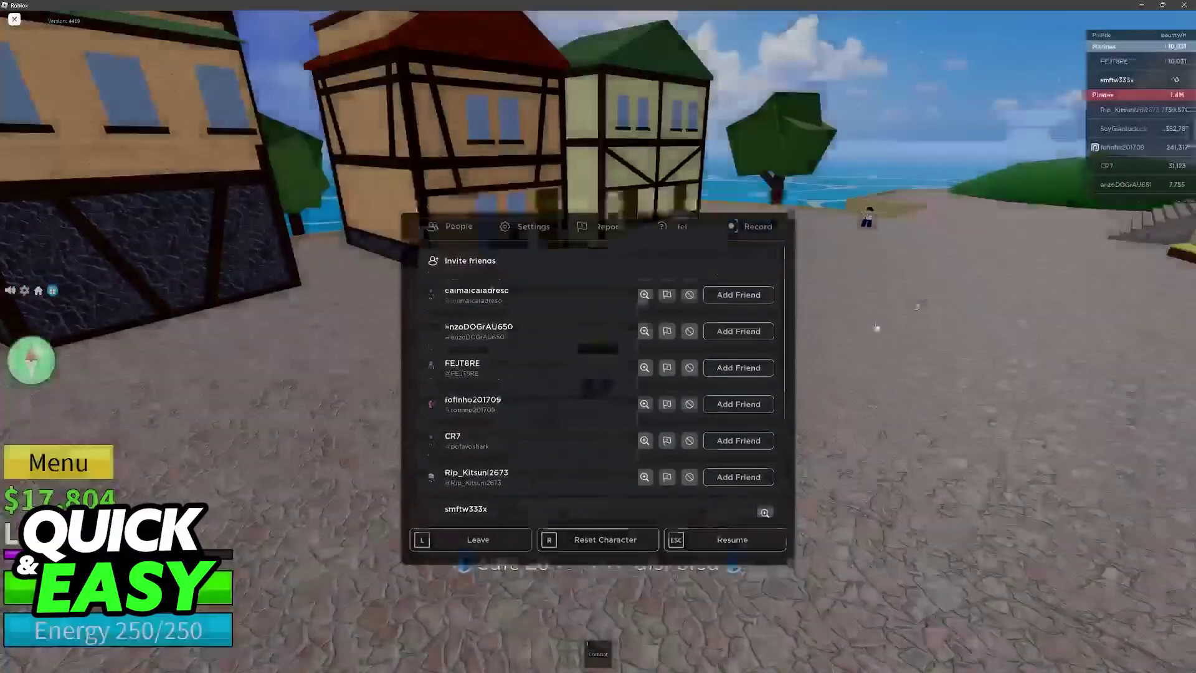
pyautogui.press('Escape')
# Turn the camera and walk across the plaza toward the sea, then head back toward the houses
pyautogui.moveTo(598, 337); pyautogui.dragTo(932, 287)
pyautogui.press('w')
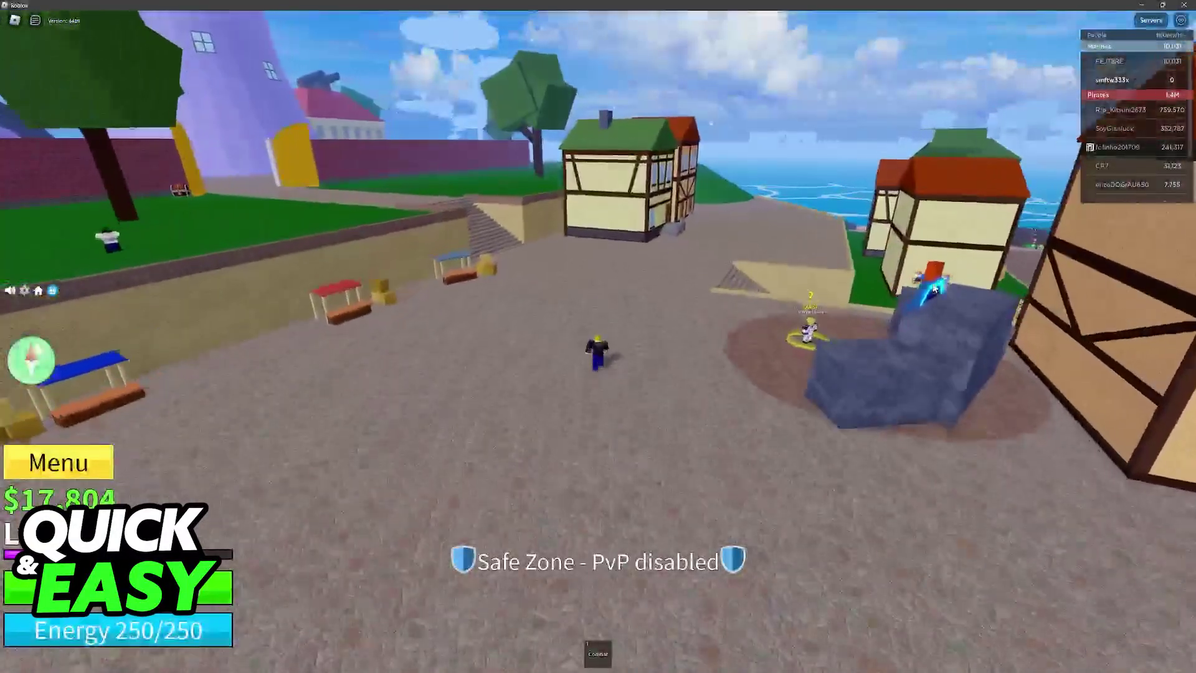
pyautogui.press('w')
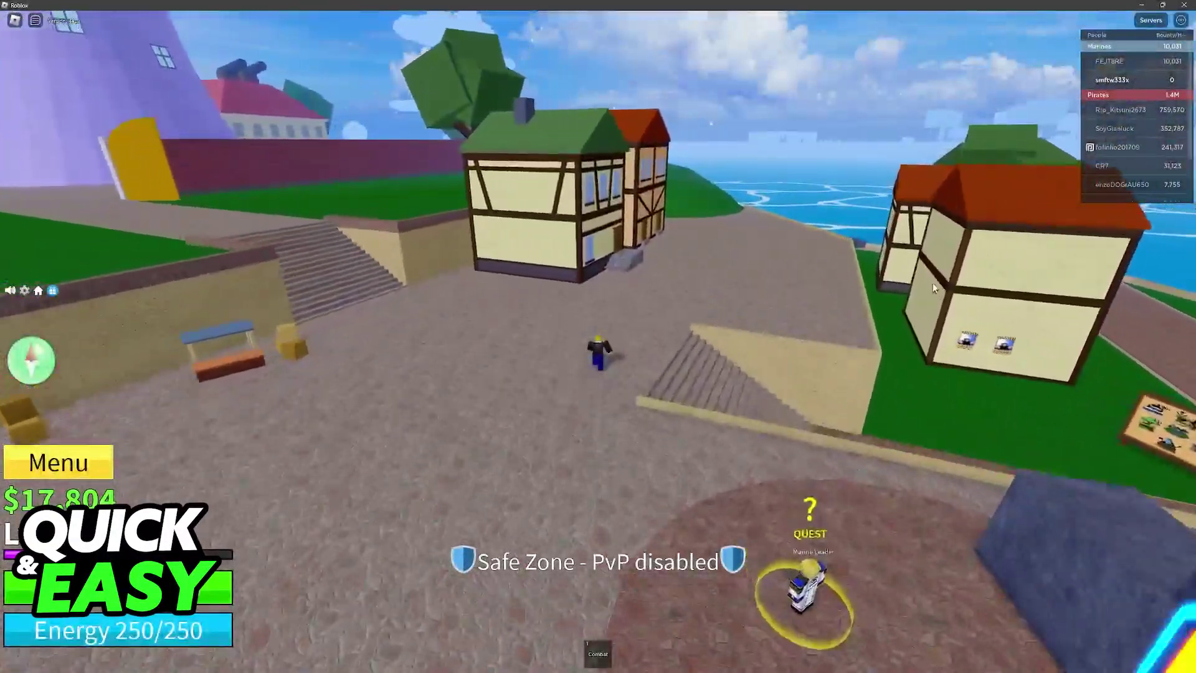
pyautogui.press('w')
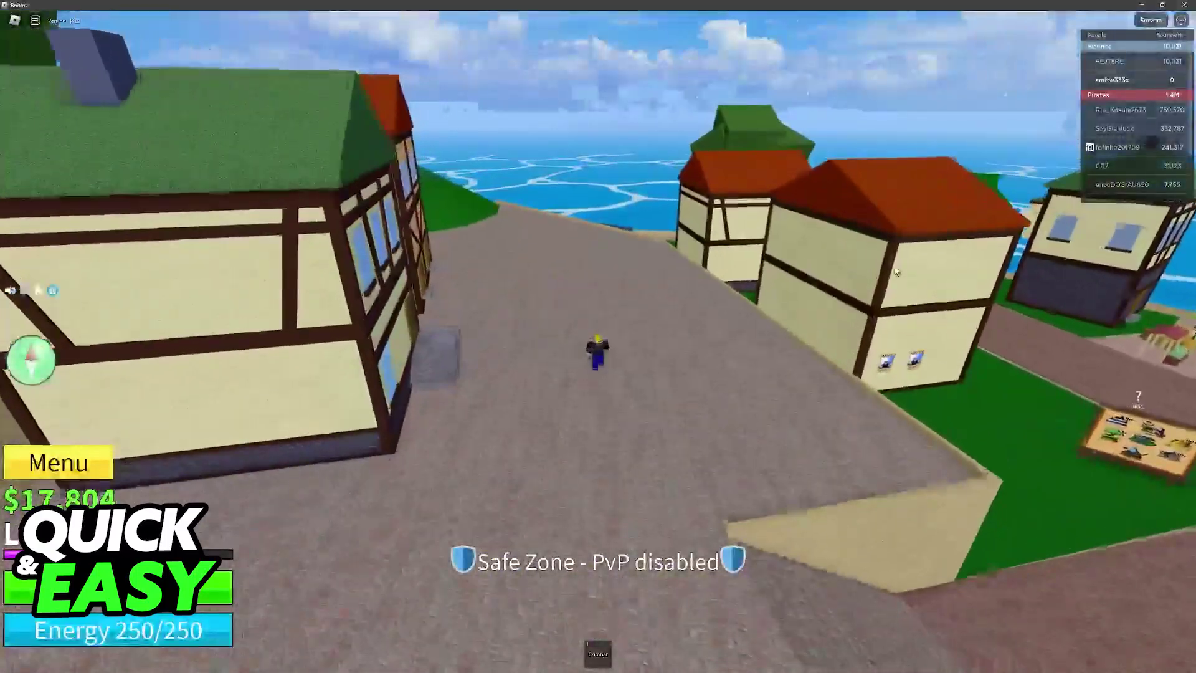
pyautogui.press('w')
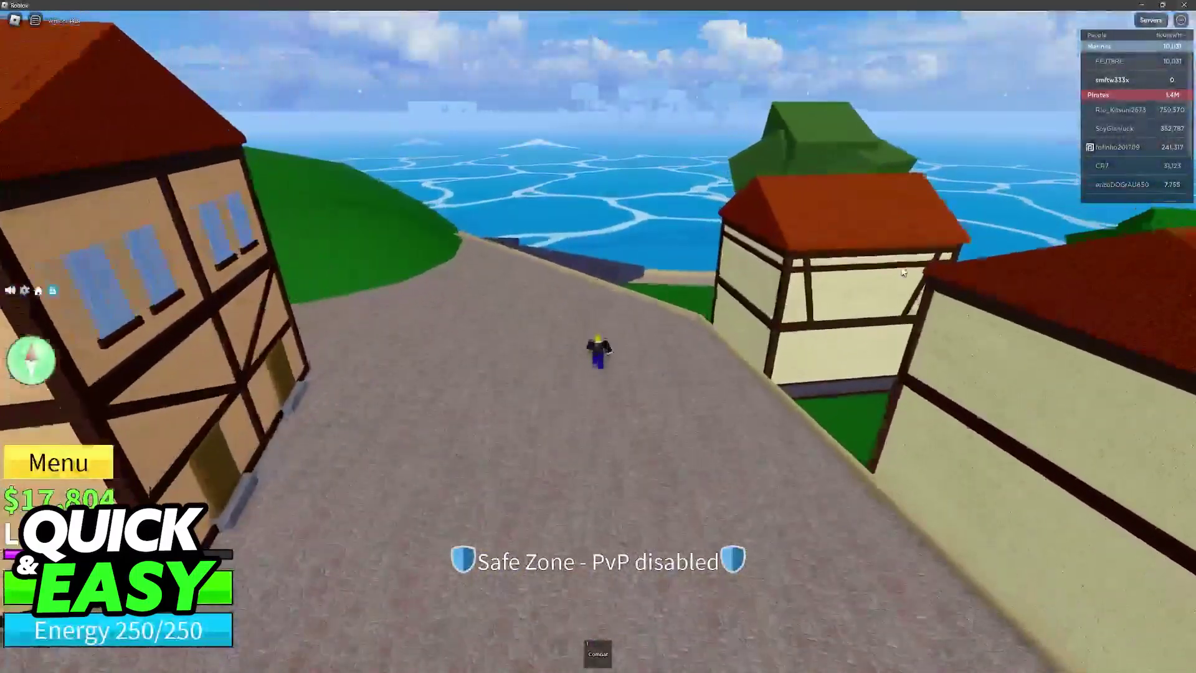
pyautogui.moveTo(811, 377); pyautogui.dragTo(809, 384)
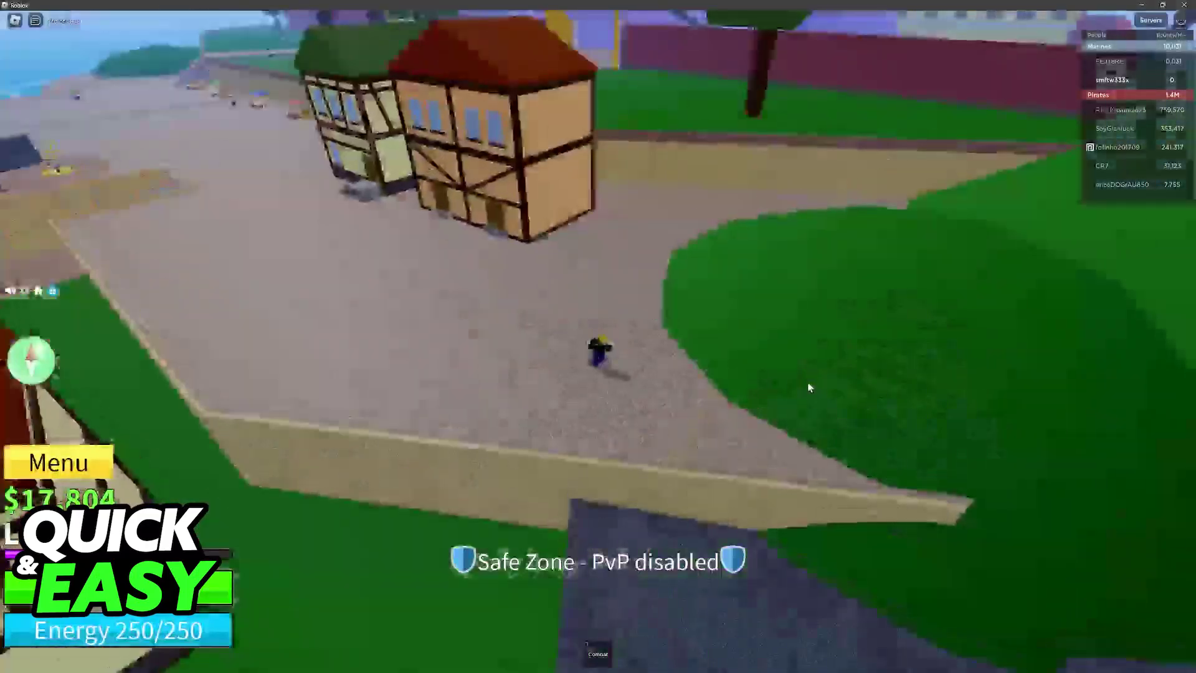
pyautogui.press('w')
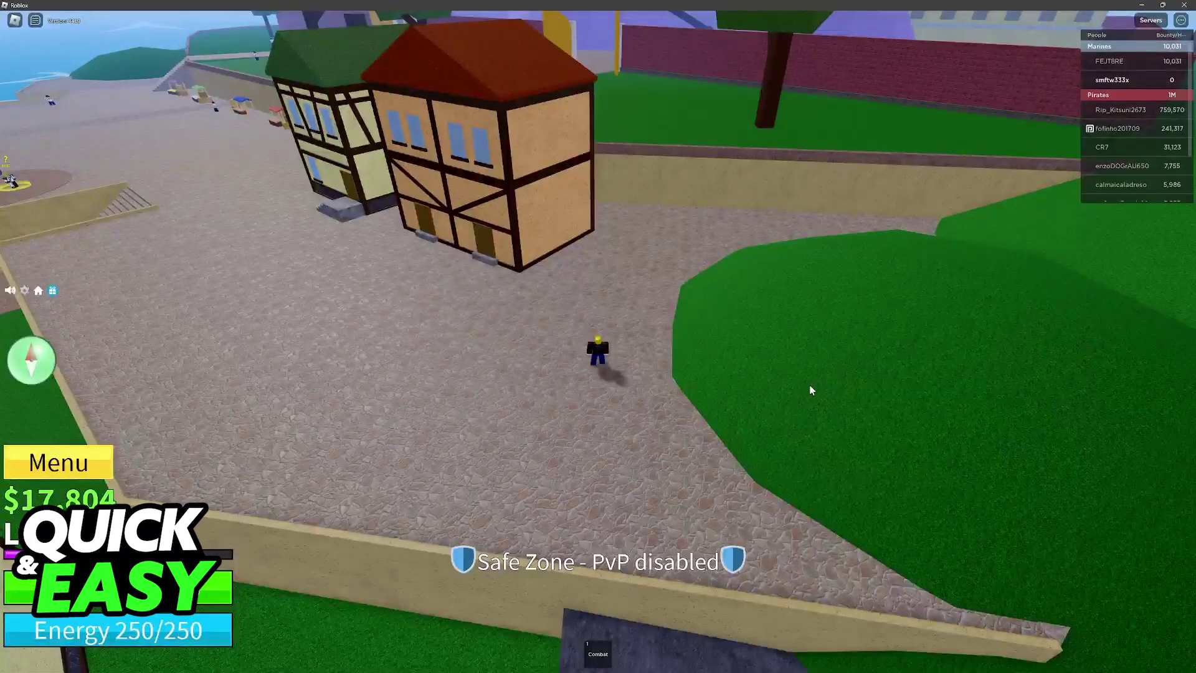
# Lower Graphics Quality to its minimum in the Roblox Settings menu and resume the game
pyautogui.press('Escape')
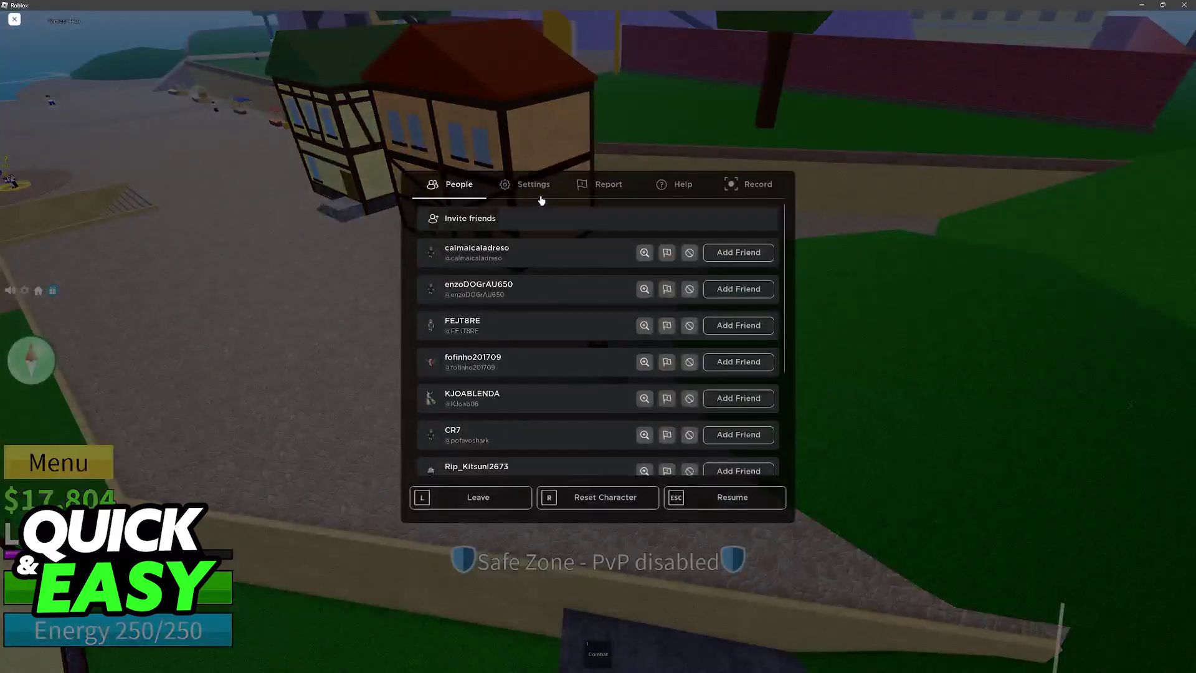
pyautogui.click(533, 184)
pyautogui.scroll(-3, 601, 271)
pyautogui.click(570, 301)
pyautogui.click(570, 301)
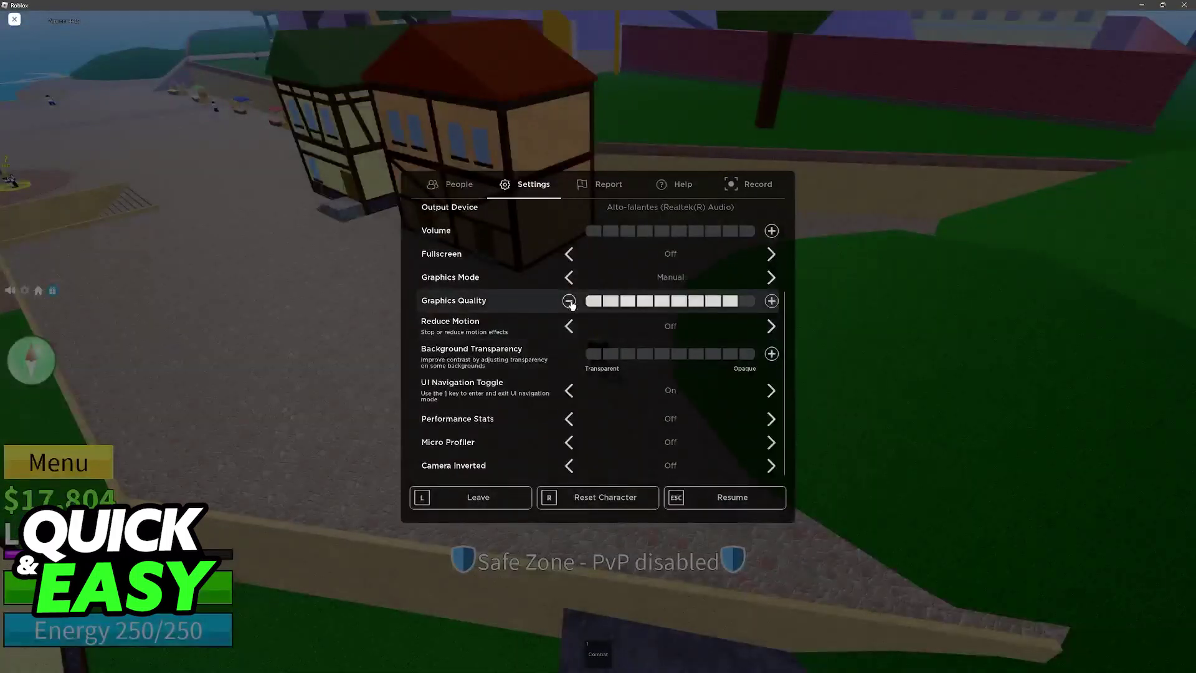
pyautogui.click(571, 301)
pyautogui.click(571, 301)
pyautogui.click(570, 302)
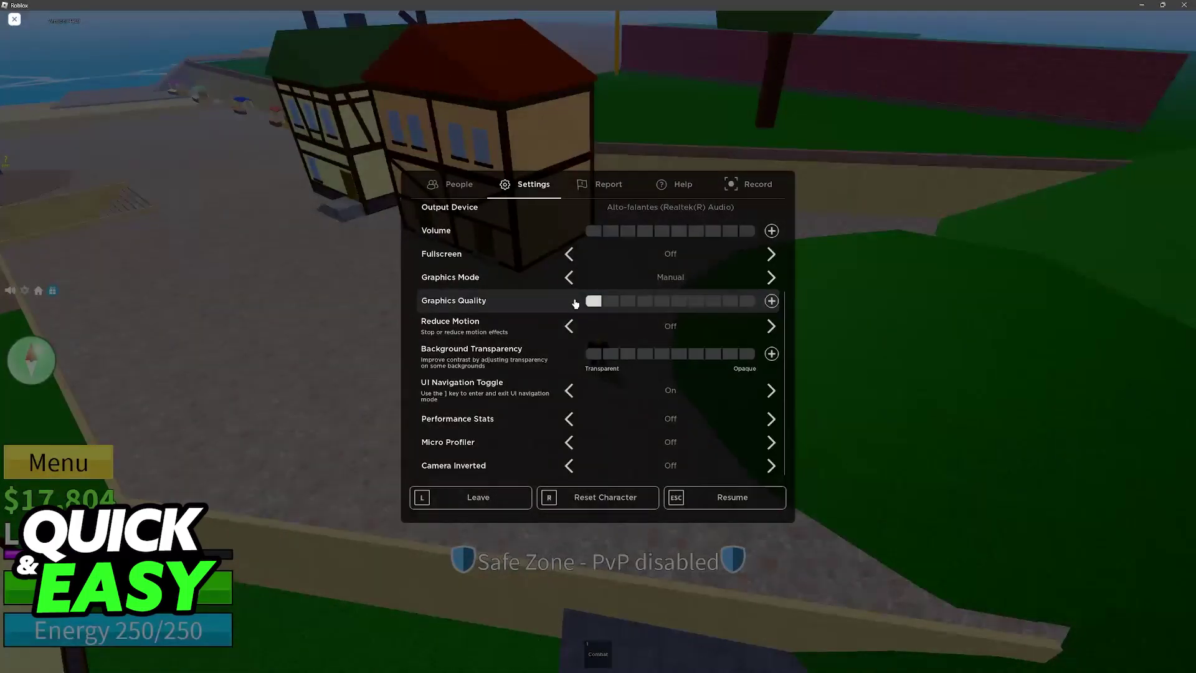
pyautogui.press('Escape')
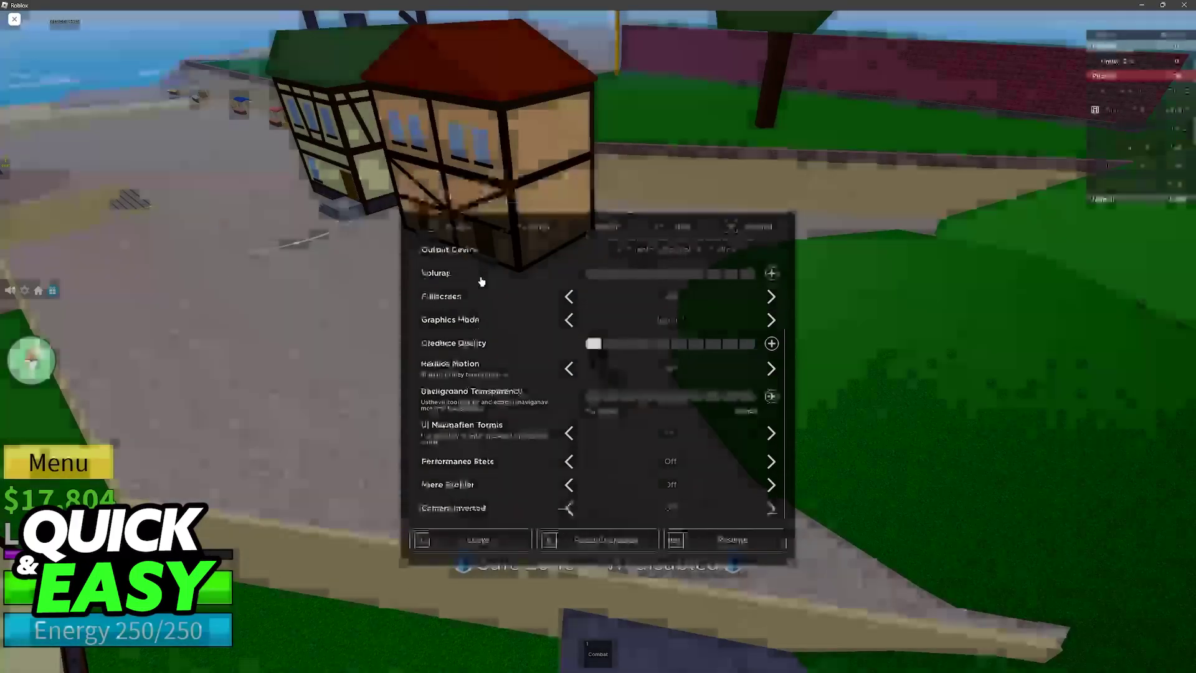
pyautogui.scroll(8, 593, 263)
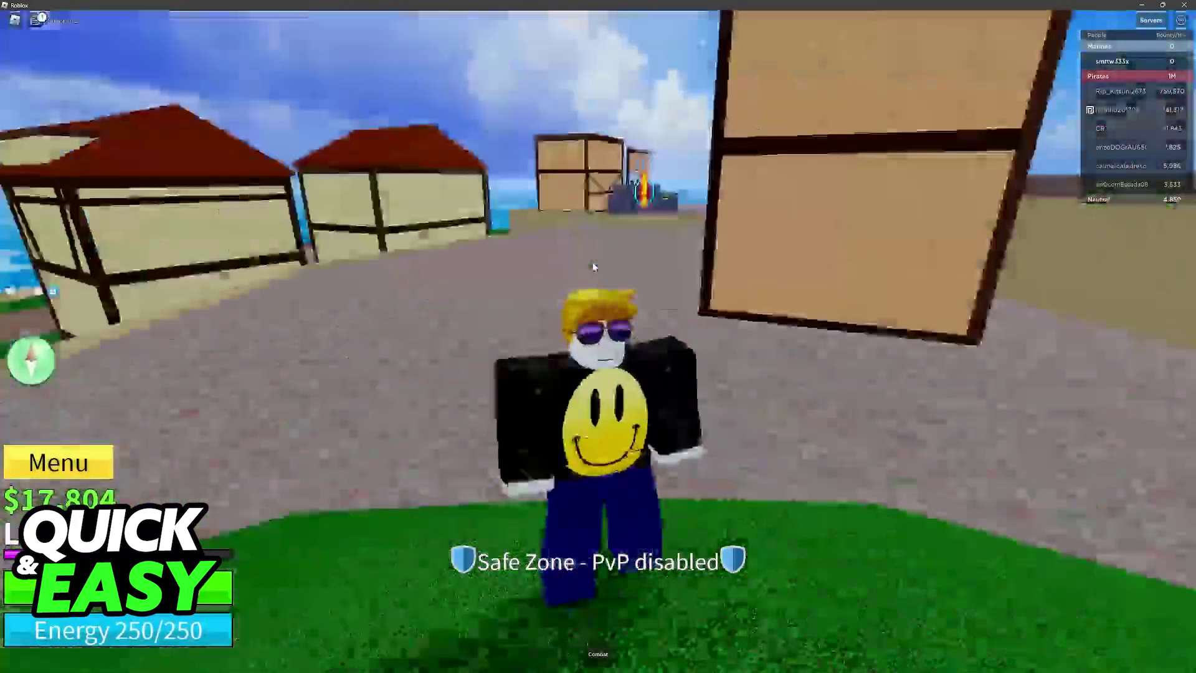
pyautogui.scroll(-6, 593, 263)
# Run through town to test, then check the Settings menu again and close it
pyautogui.press('w')
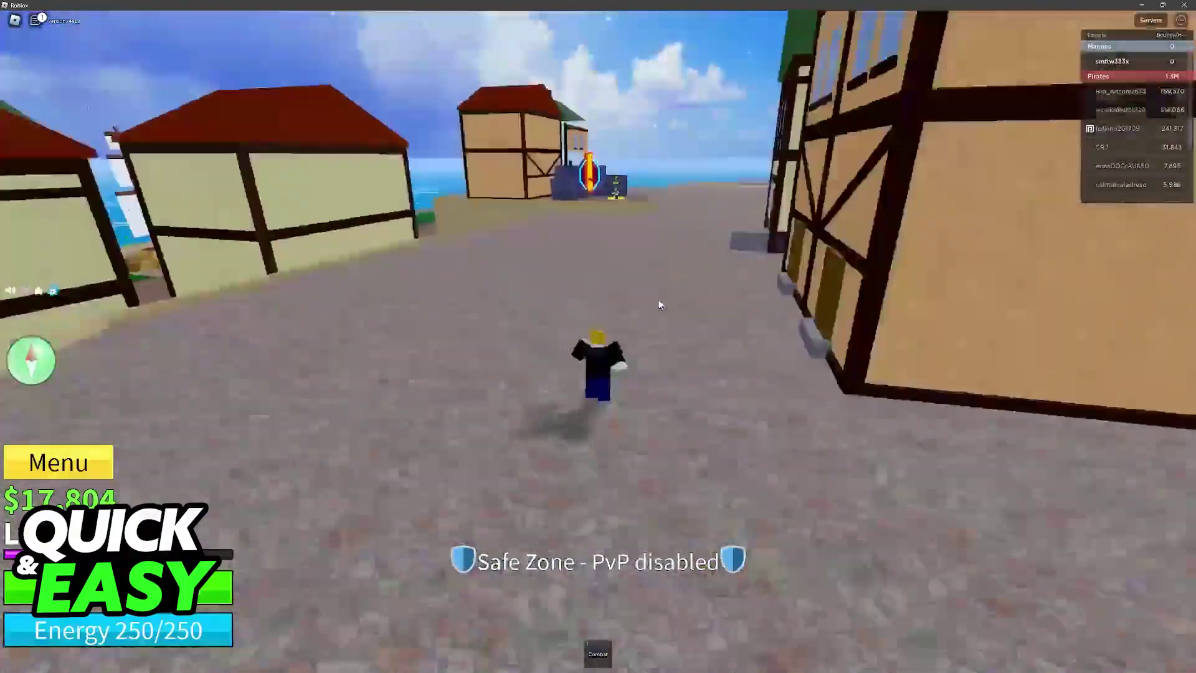
pyautogui.press('w')
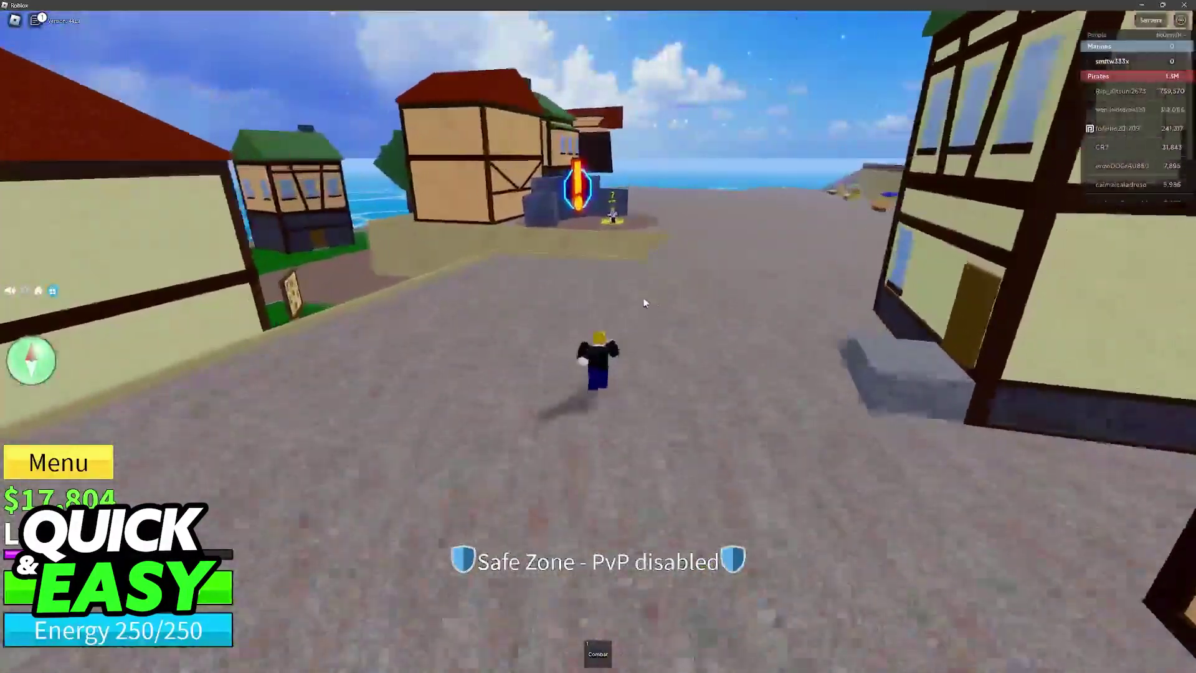
pyautogui.press('Escape')
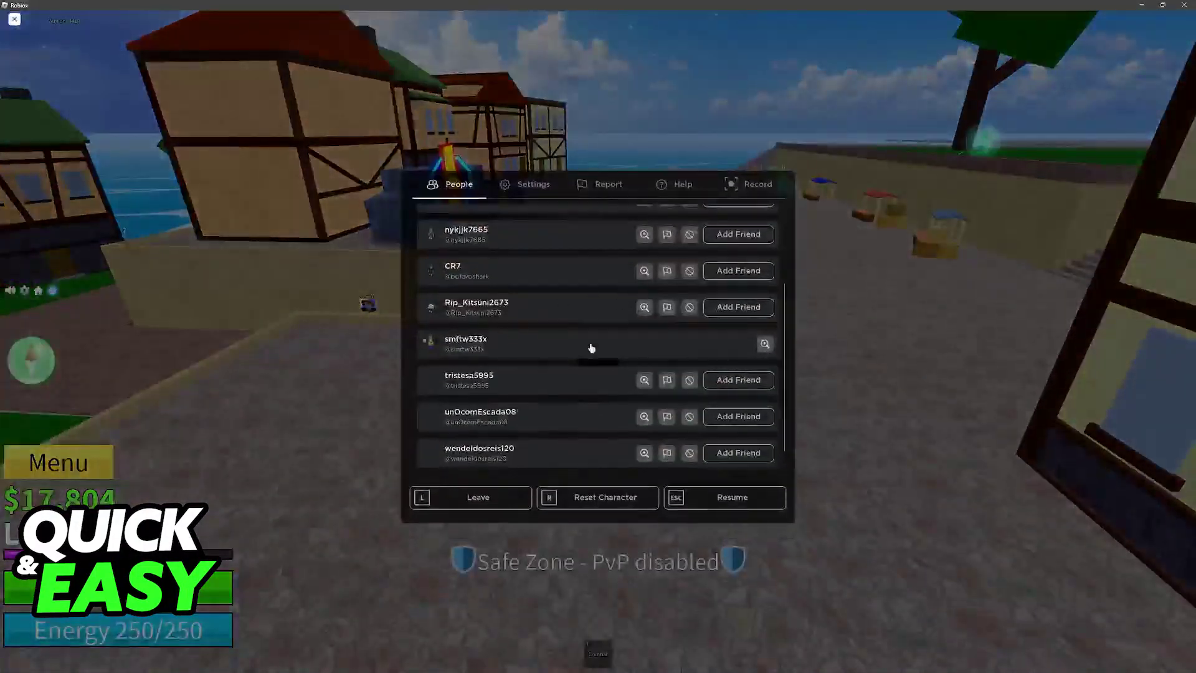
pyautogui.click(521, 188)
pyautogui.press('Escape')
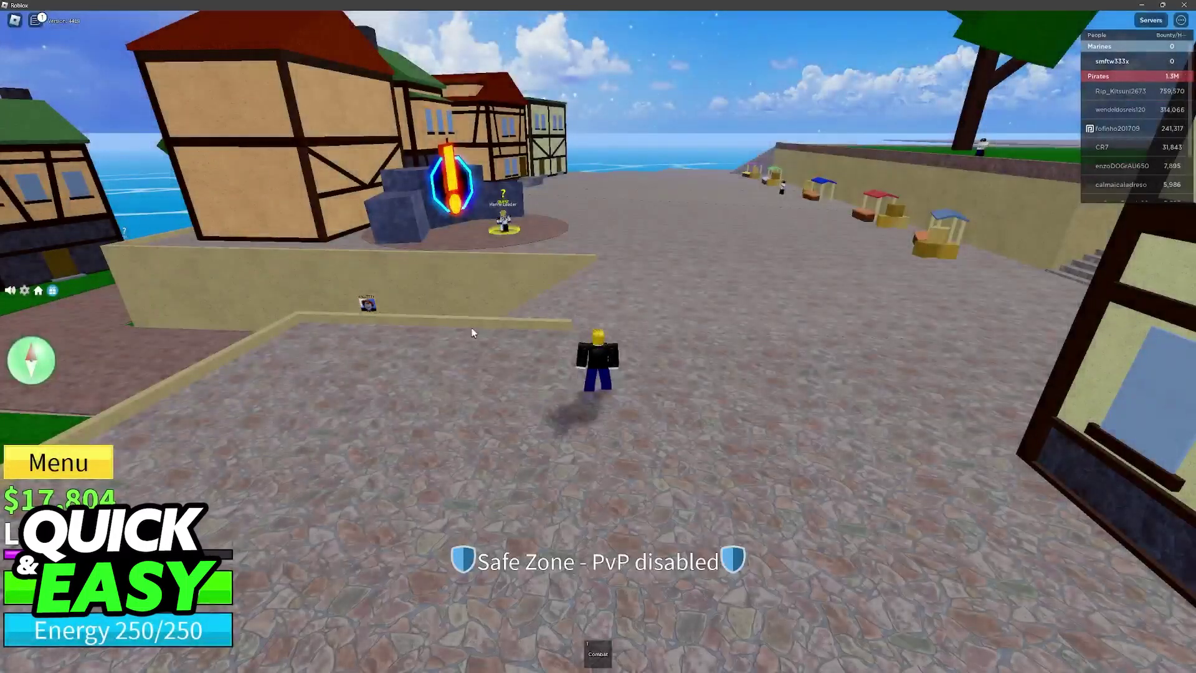
pyautogui.scroll(-3, 582, 315)
pyautogui.scroll(5, 583, 316)
# Run the character toward the path by the sea and stop
pyautogui.press('w')
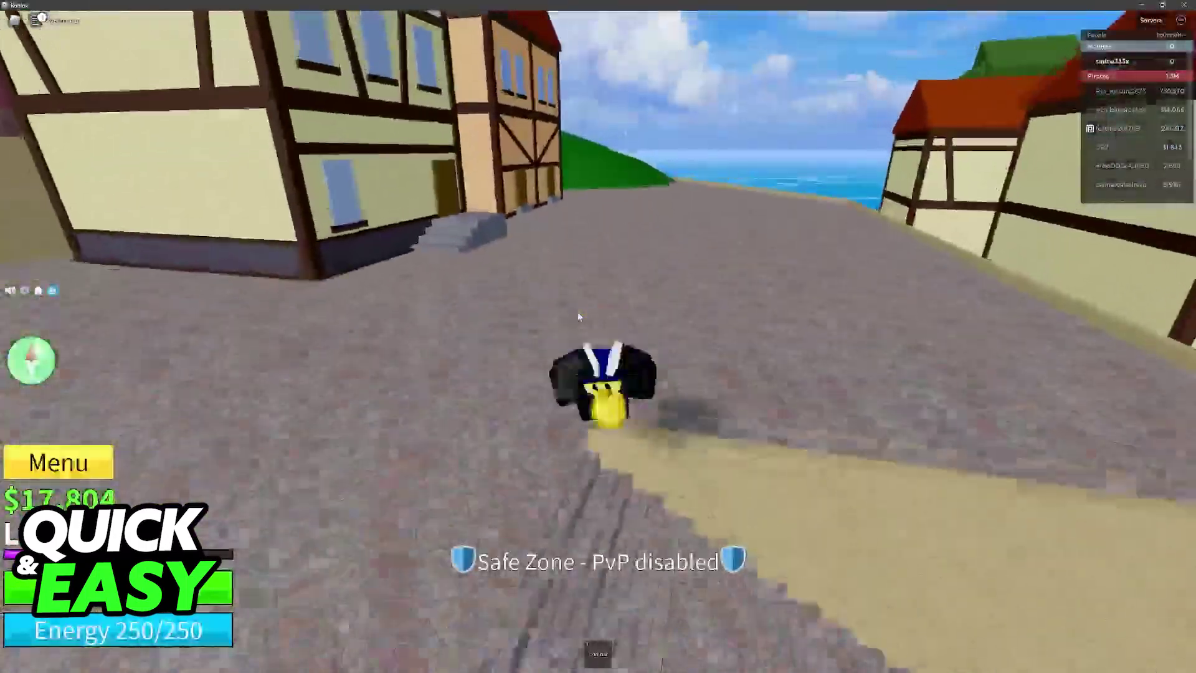
pyautogui.press('w')
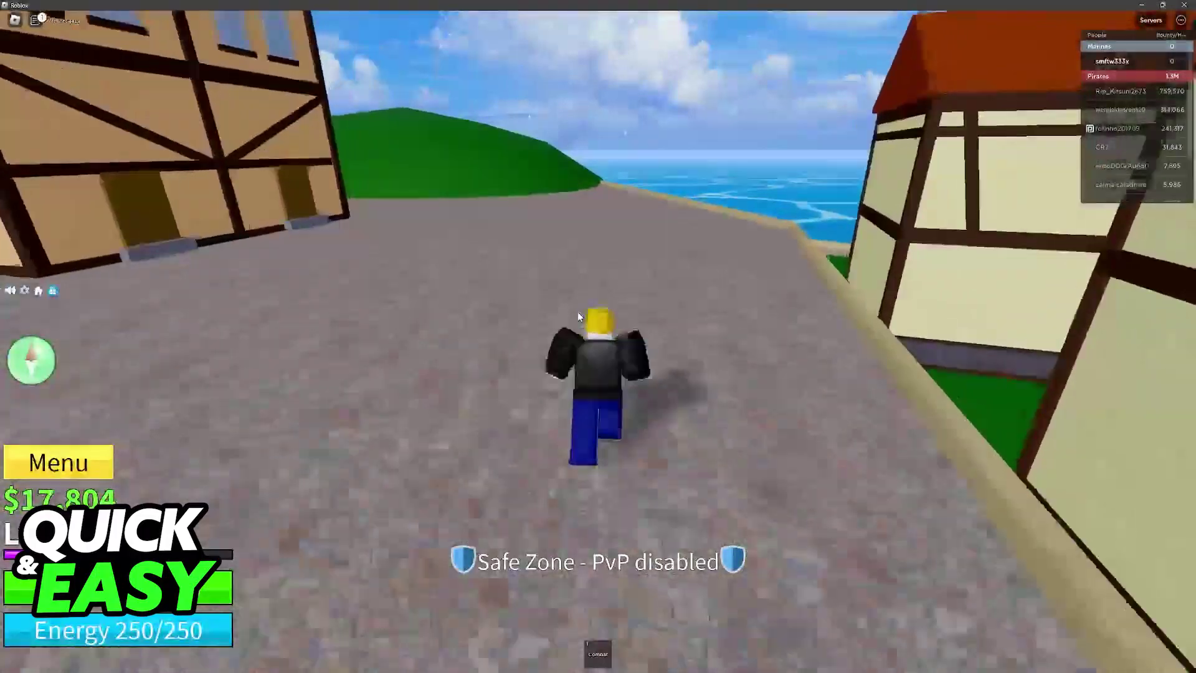
pyautogui.press('w')
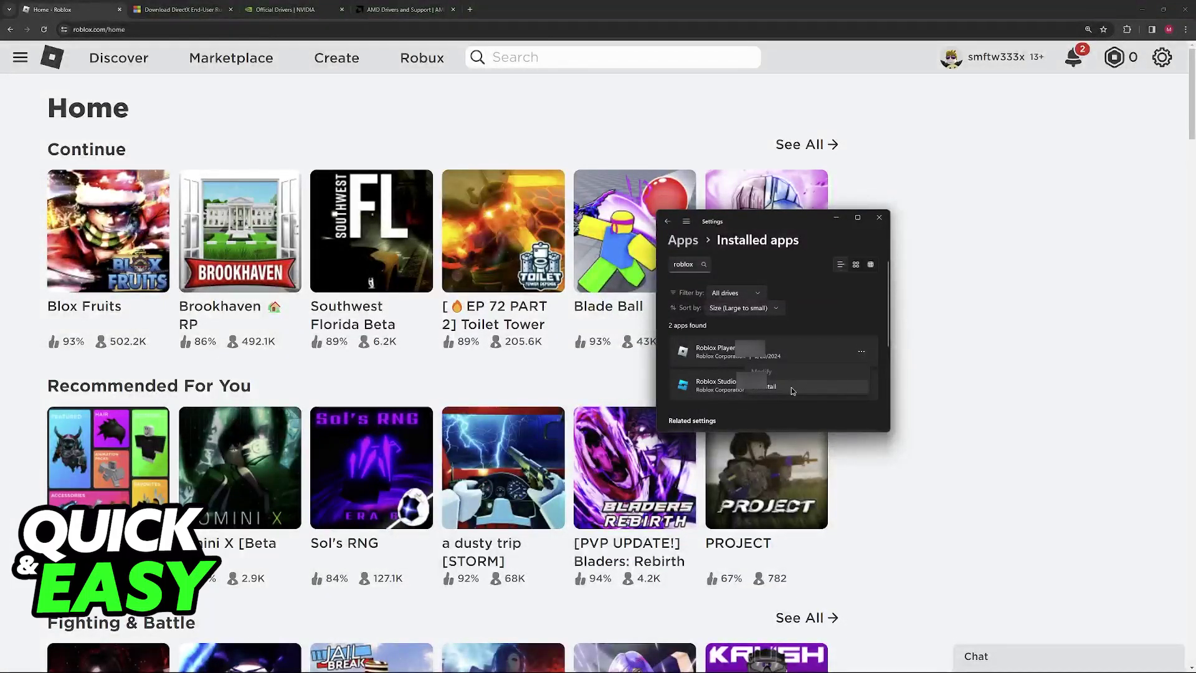
# Choose Uninstall for Roblox Player from its options in the Installed apps list
pyautogui.click(792, 390)
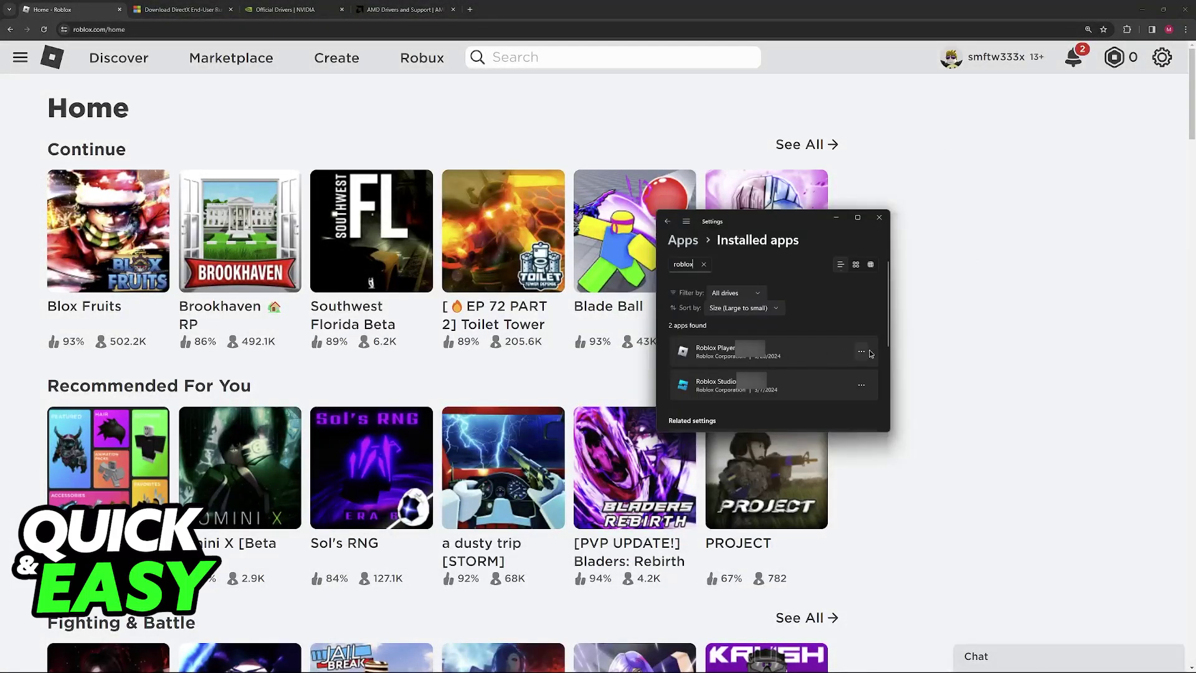
pyautogui.click(860, 352)
pyautogui.click(833, 386)
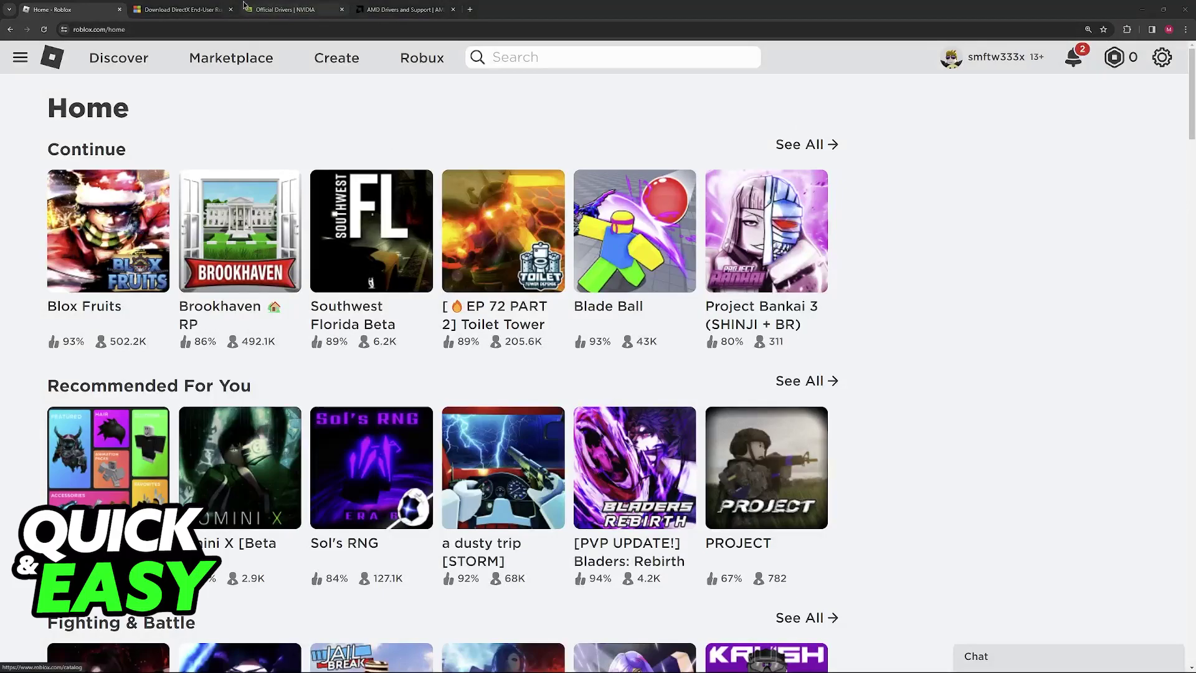
# Download the DirectX End-User Runtime Web Installer from Microsoft, then cancel its setup
pyautogui.hotkey('ctrl', 'Tab')
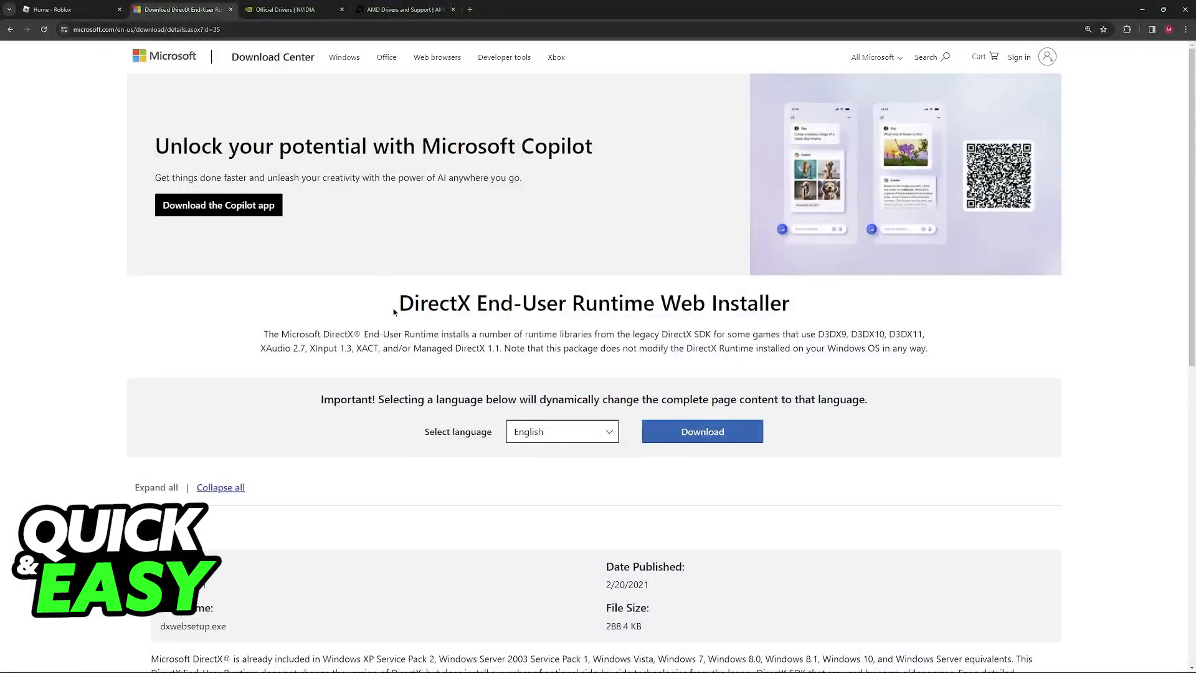
pyautogui.moveTo(402, 302); pyautogui.dragTo(468, 306)
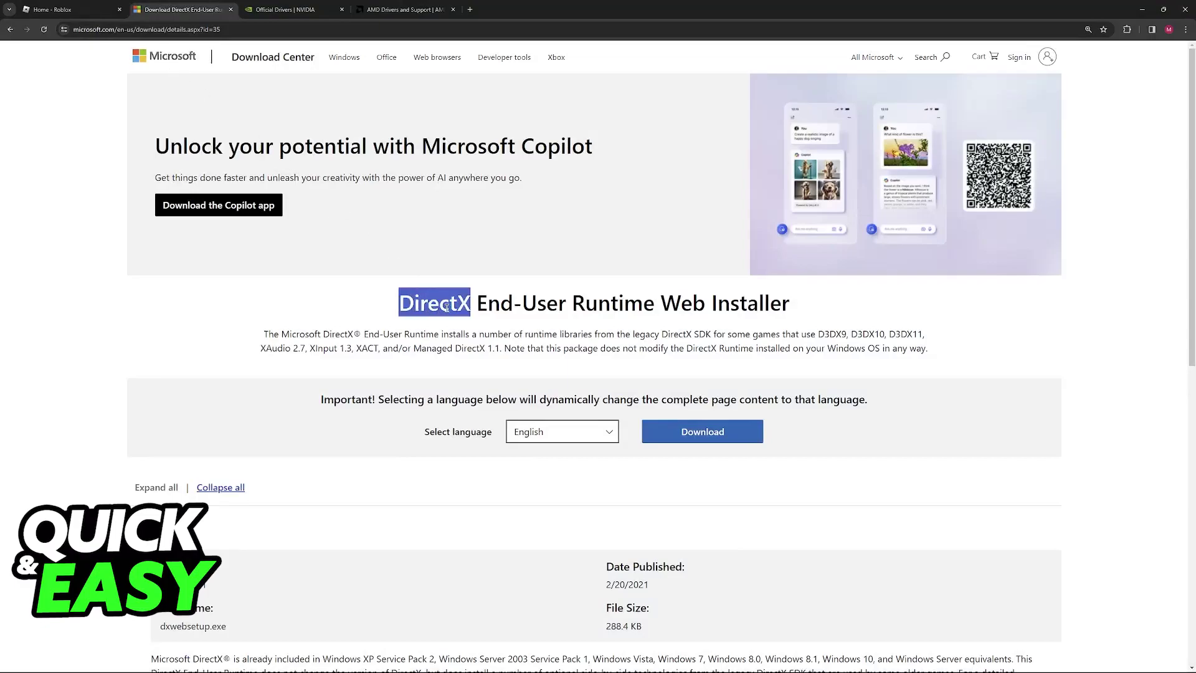
pyautogui.click(703, 431)
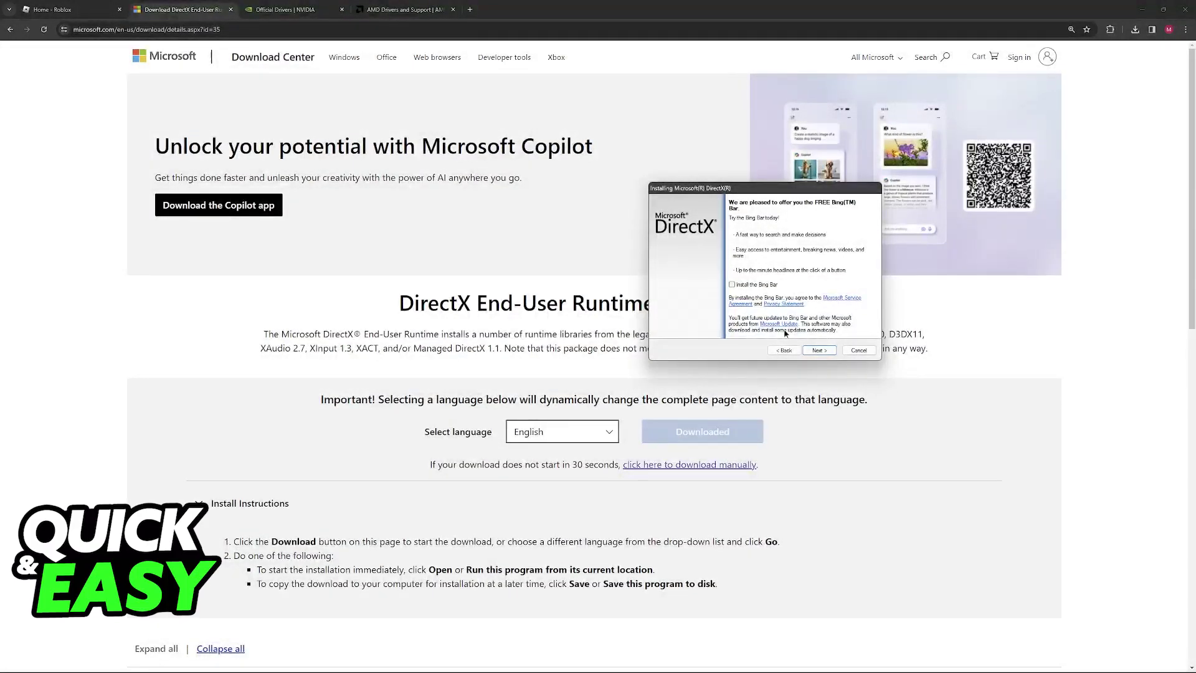
pyautogui.click(859, 350)
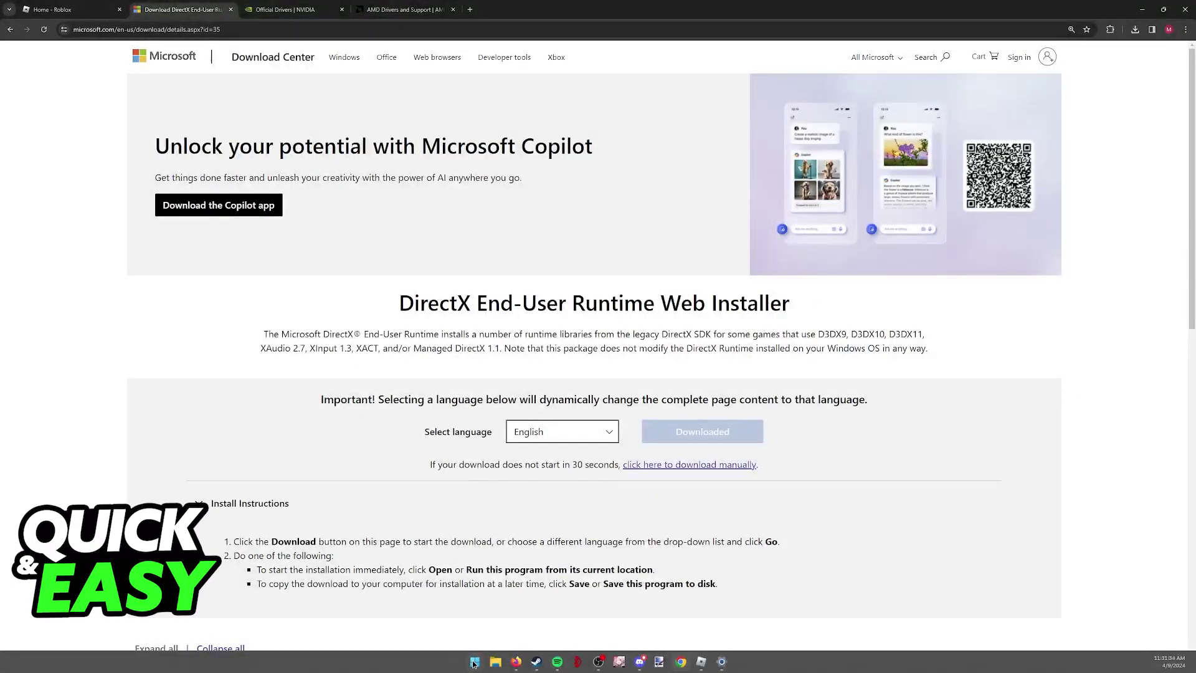
# Launch Device Manager from the Start shortcuts and expand Display adapters
pyautogui.rightClick(475, 662)
pyautogui.click(458, 454)
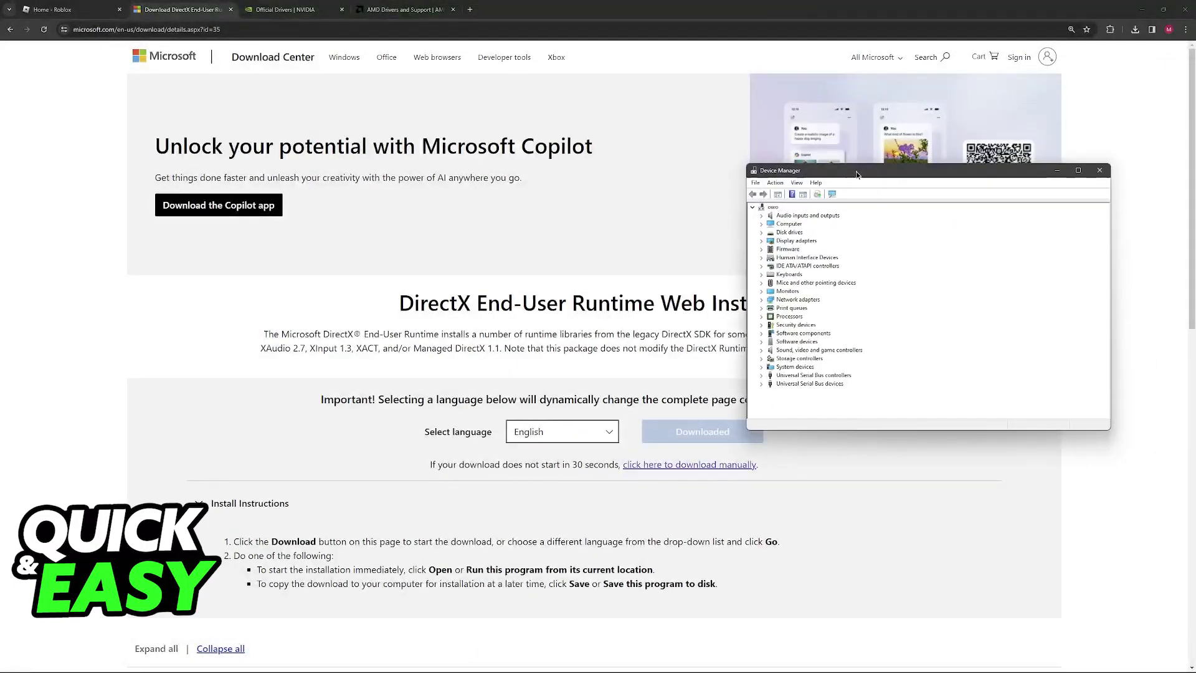
pyautogui.doubleClick(773, 242)
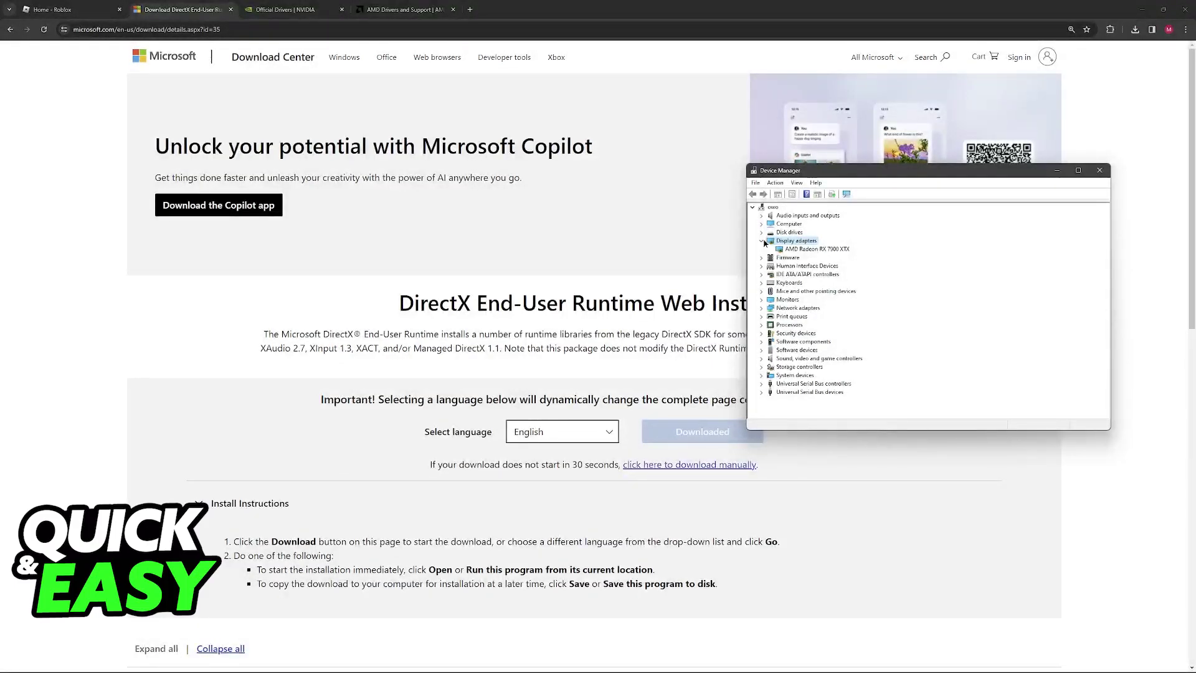
# Start Update driver for the AMD Radeon RX 7900 XTX and cancel the wizard
pyautogui.rightClick(806, 250)
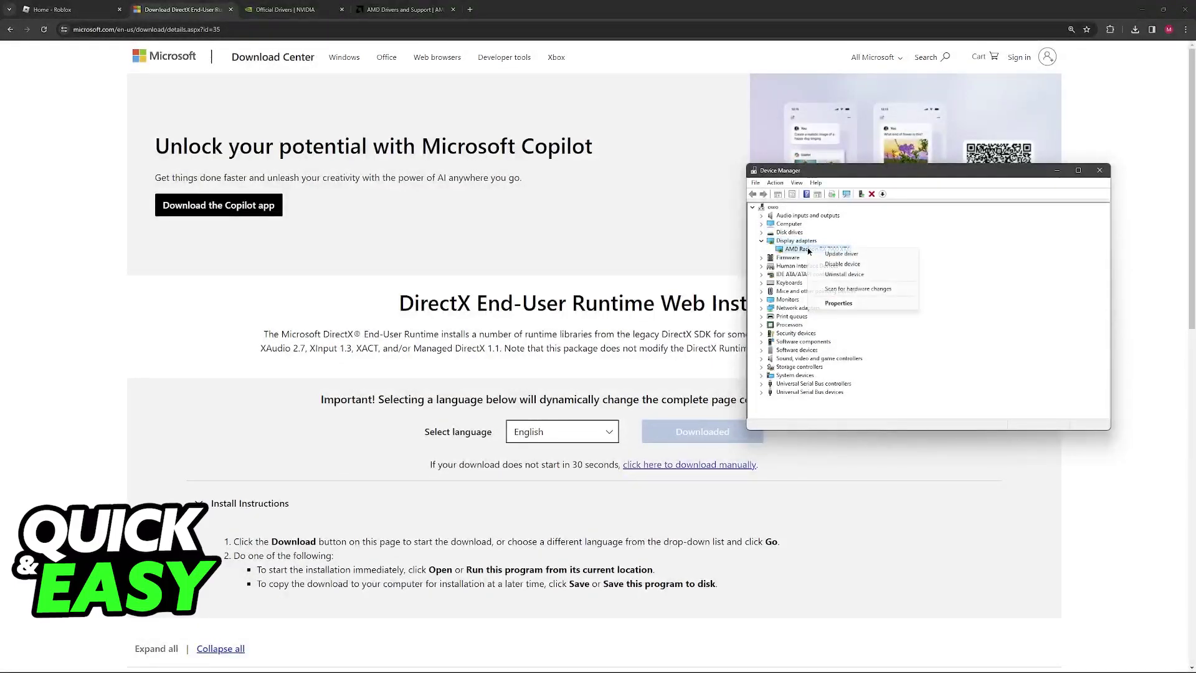
pyautogui.click(840, 253)
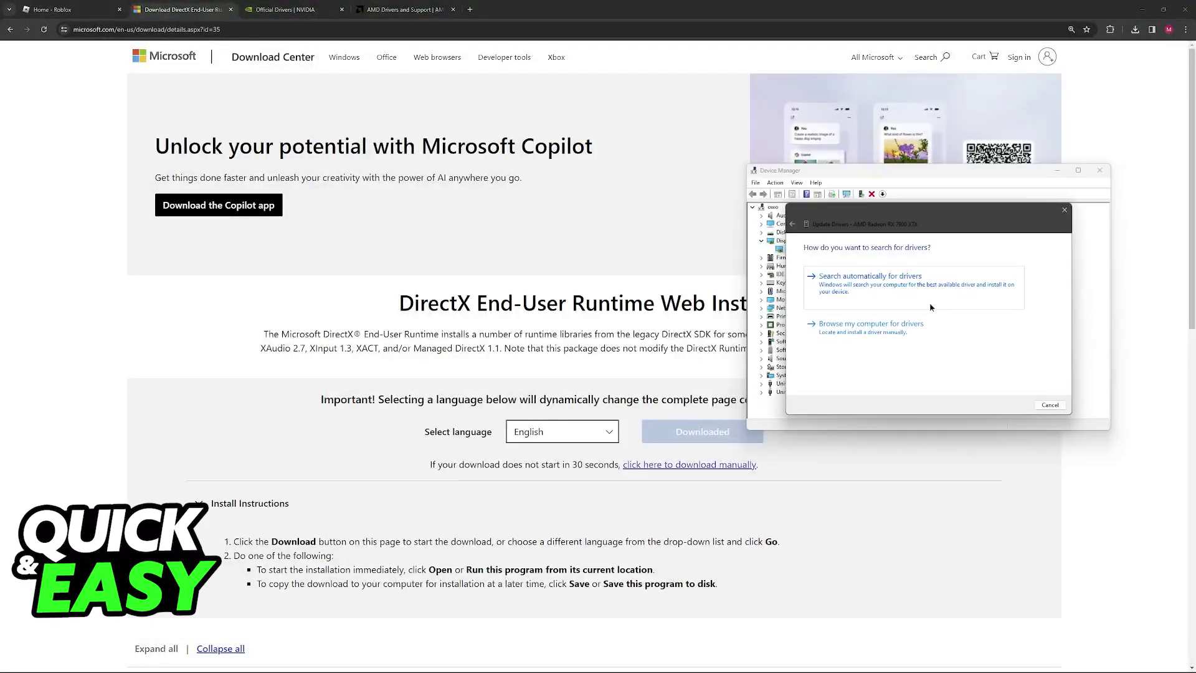
pyautogui.click(1042, 405)
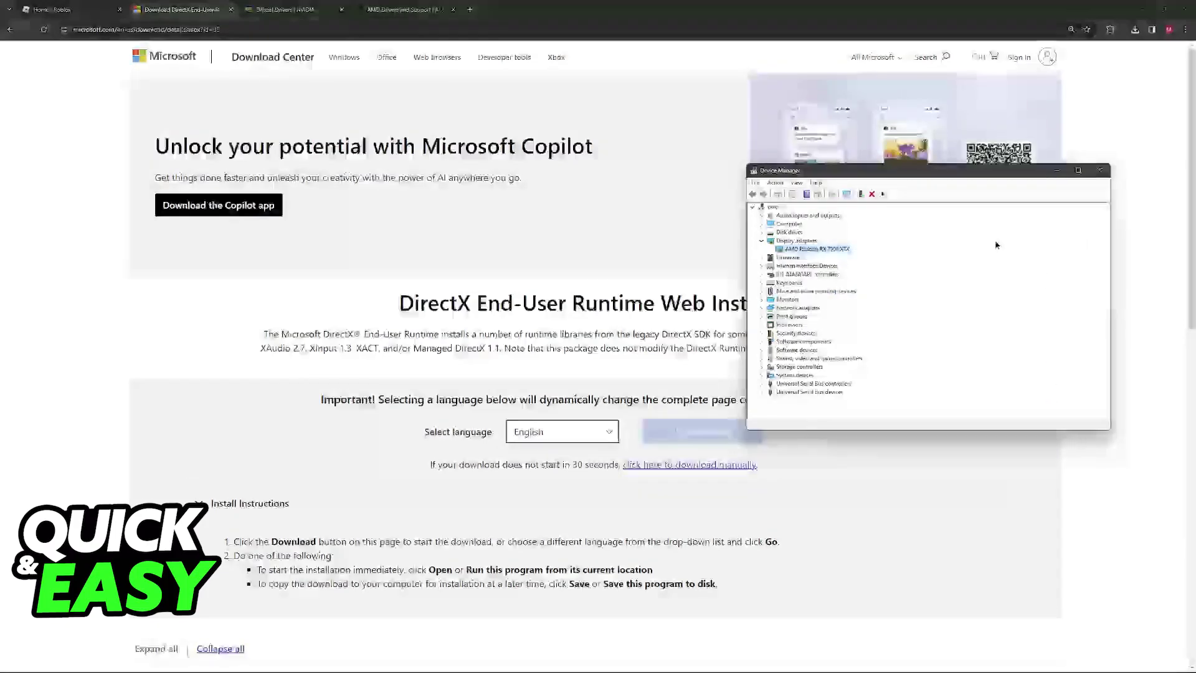
# Review the NVIDIA product dropdowns for an RTX 40 Series card and search for its Game Ready Driver
pyautogui.click(285, 9)
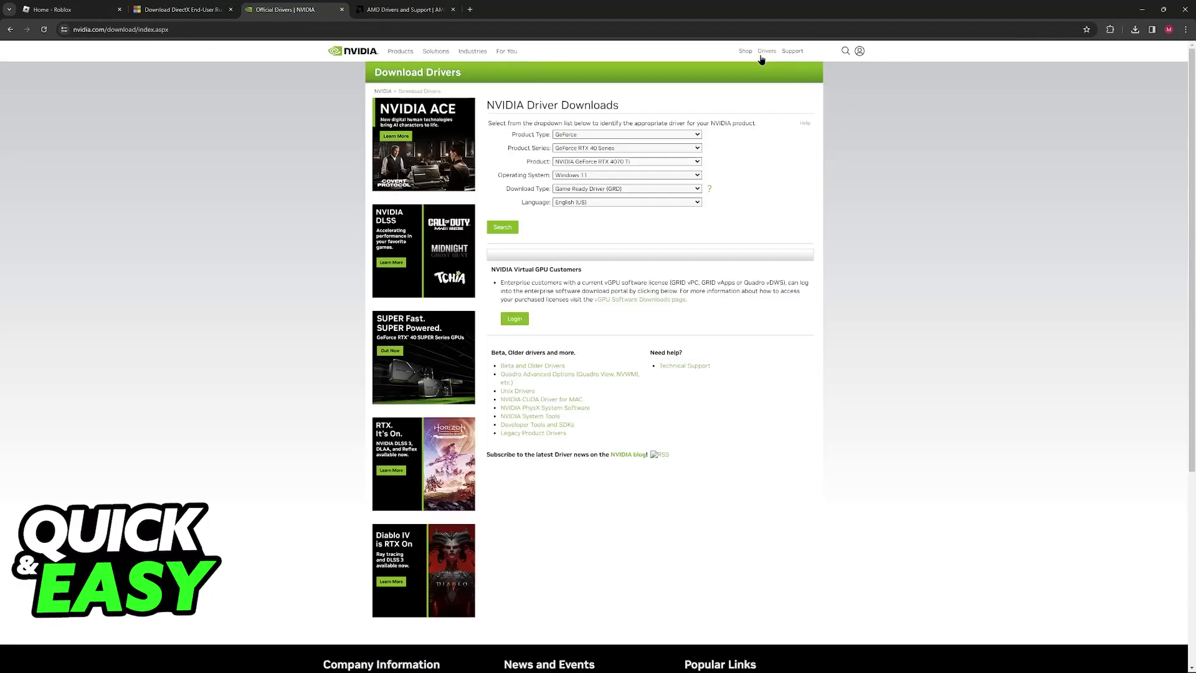
pyautogui.click(402, 9)
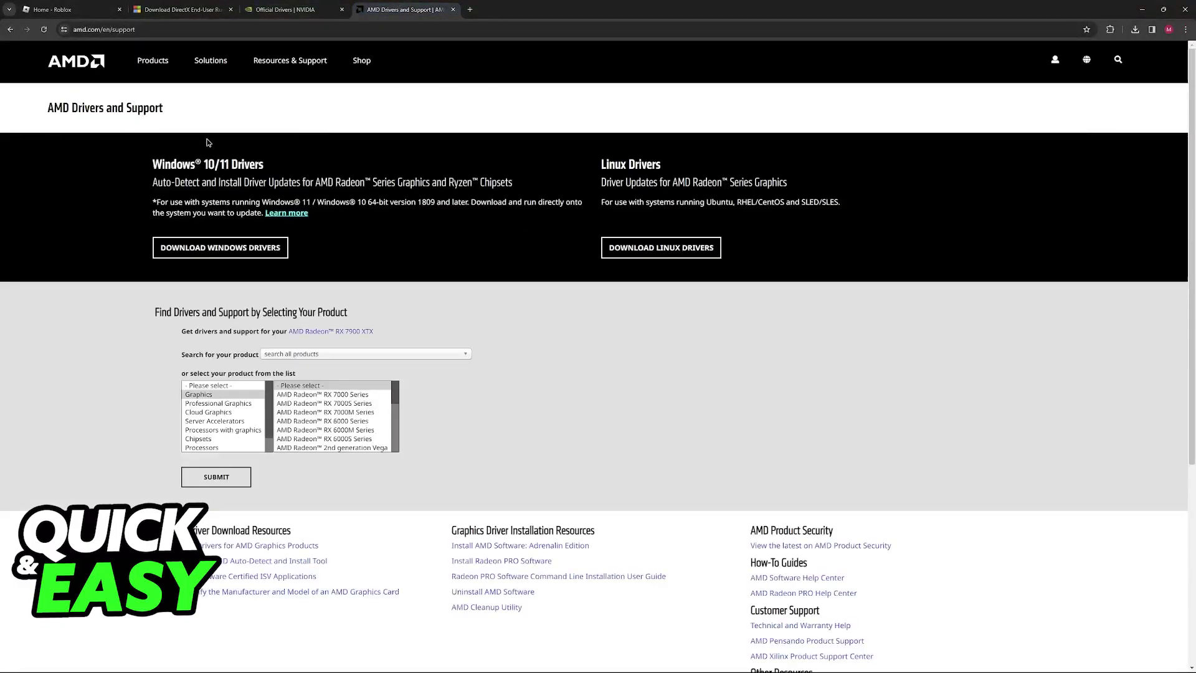
pyautogui.scroll(-3, 207, 142)
pyautogui.scroll(3, 208, 143)
pyautogui.click(285, 9)
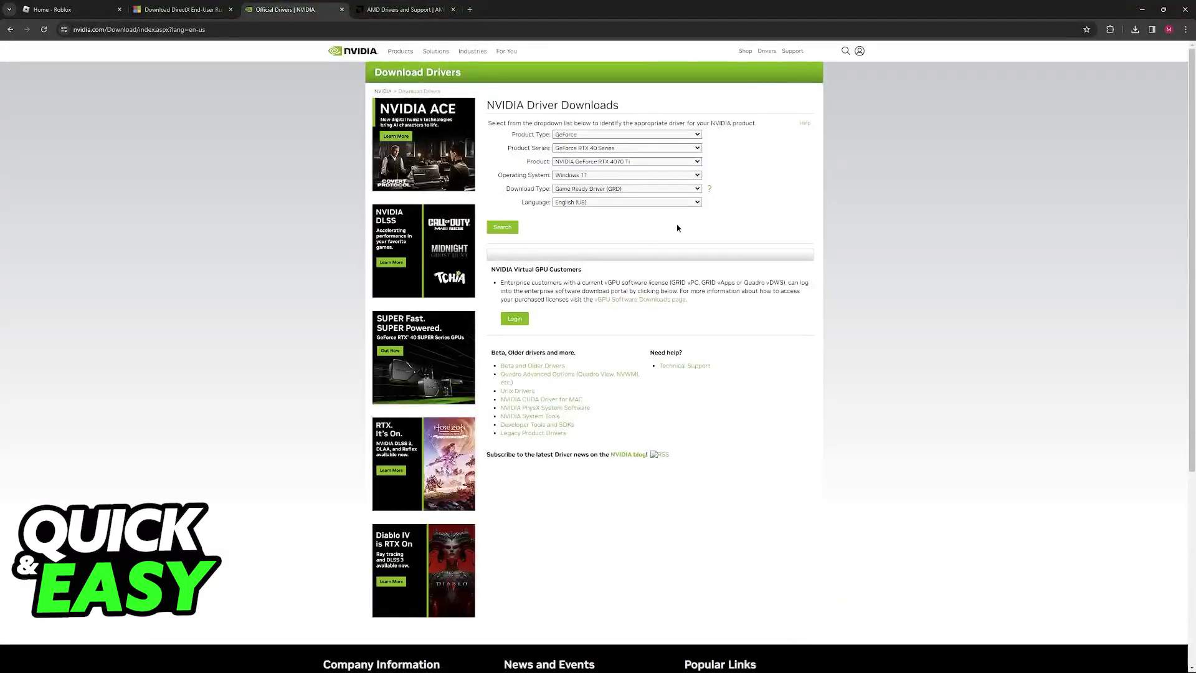
pyautogui.click(627, 135)
pyautogui.click(627, 147)
pyautogui.click(594, 155)
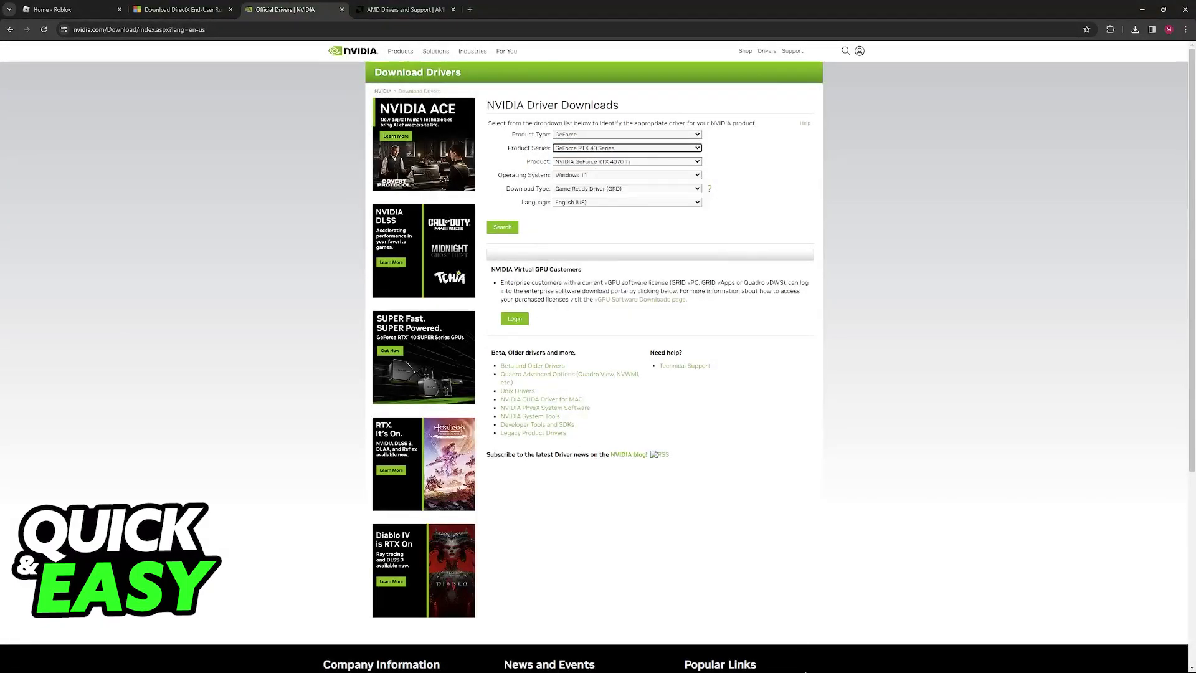
pyautogui.click(606, 162)
pyautogui.click(502, 227)
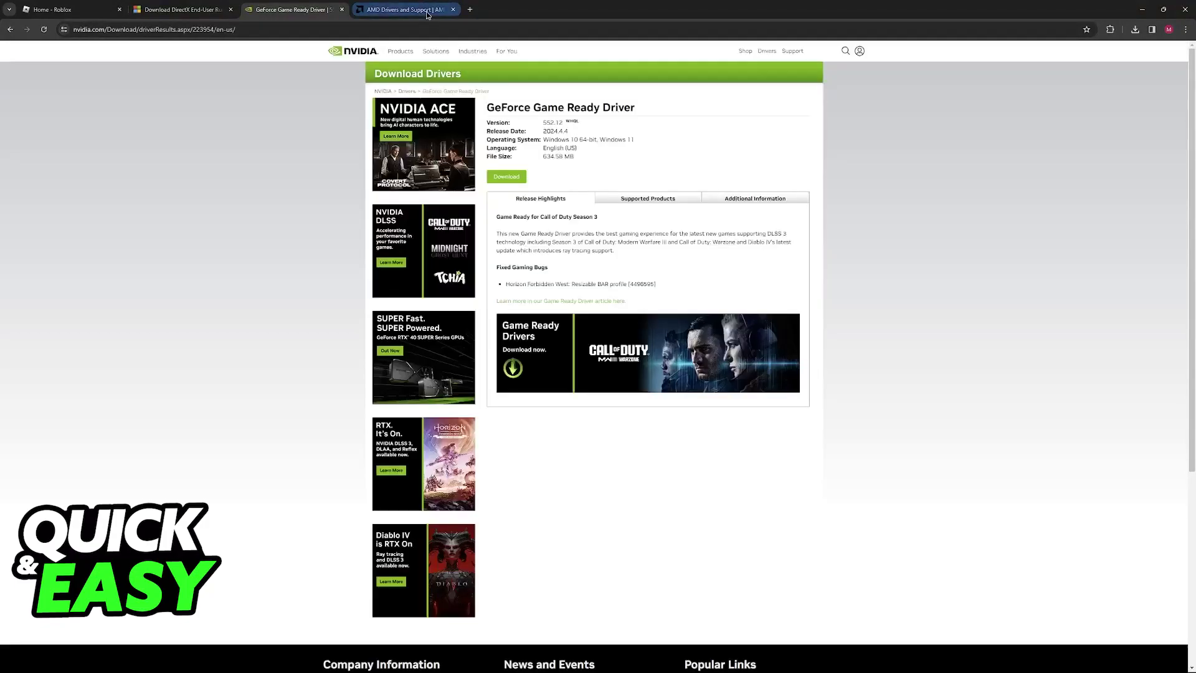
# On AMD's page select Radeon RX 7000 Series > RX 7900 Series > RX 7900 XTX
pyautogui.click(404, 10)
pyautogui.click(341, 395)
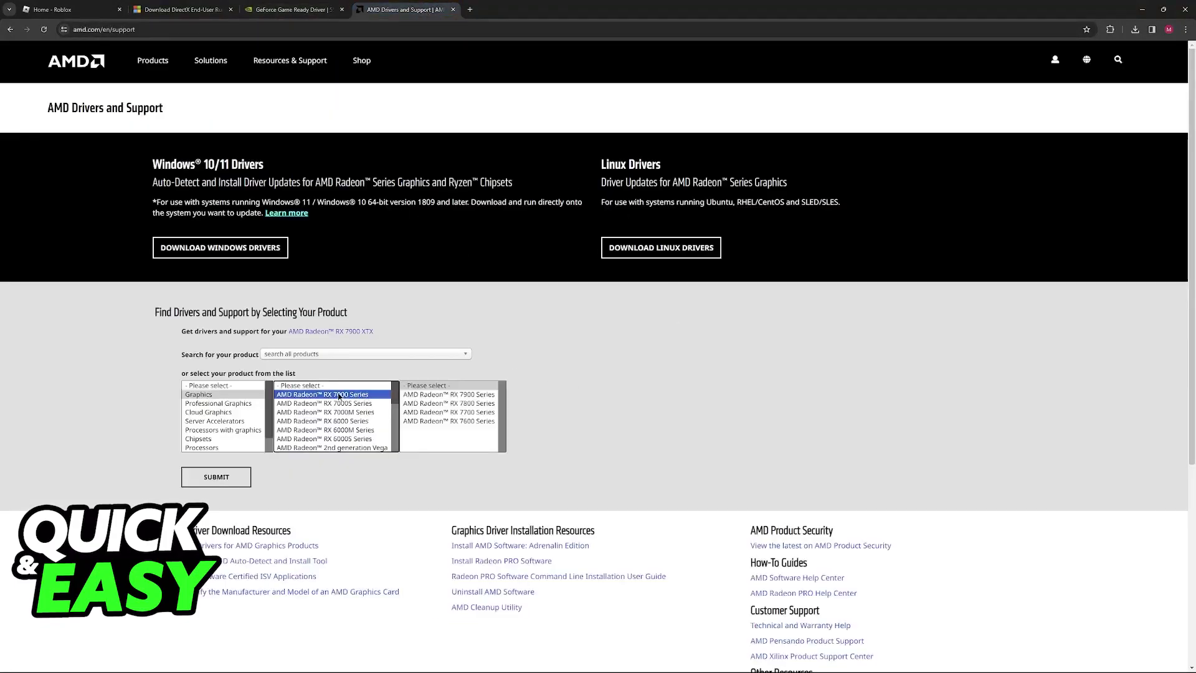
pyautogui.click(412, 396)
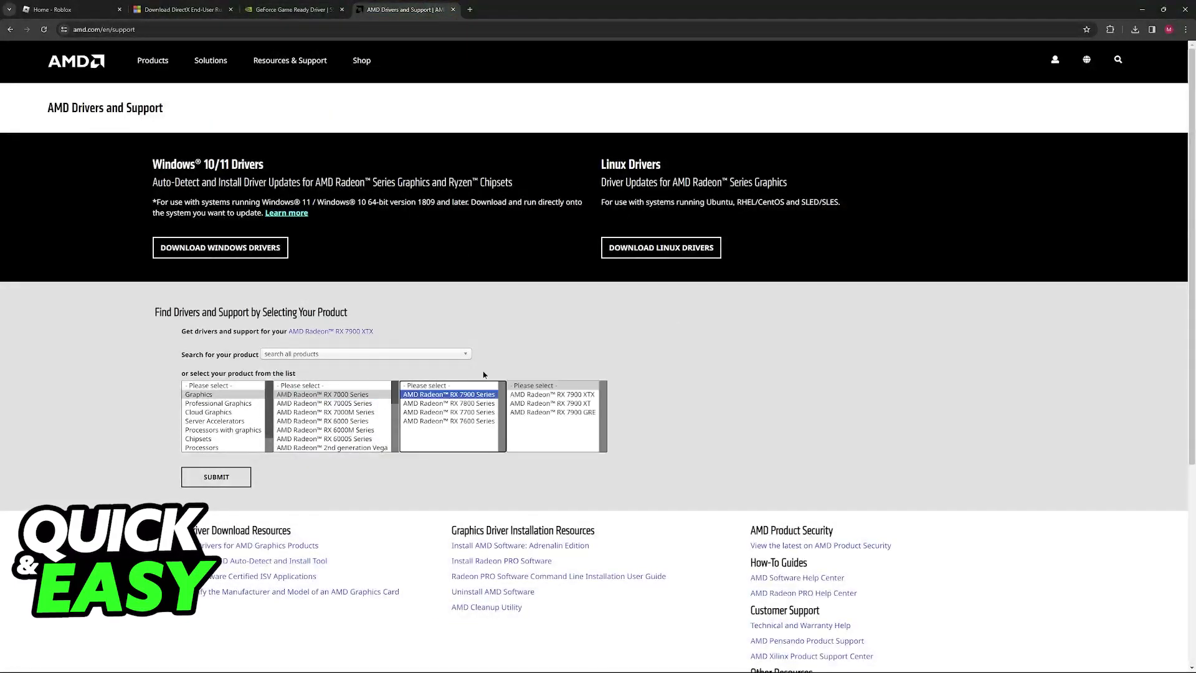
pyautogui.click(577, 395)
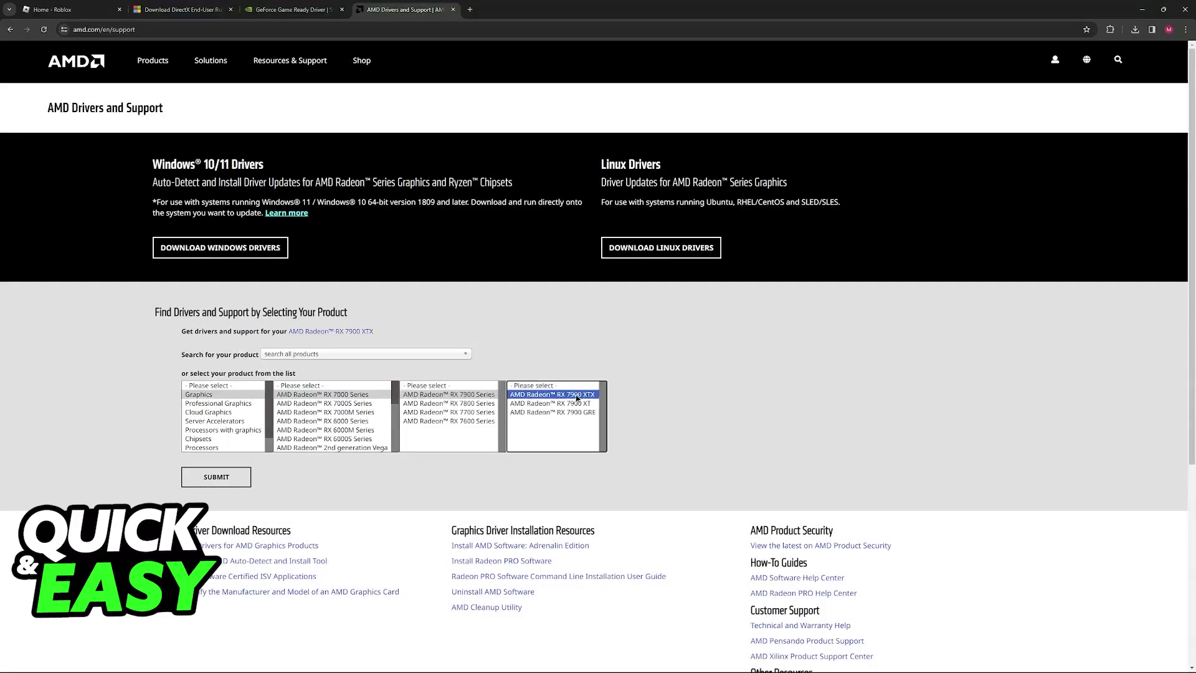
pyautogui.click(291, 10)
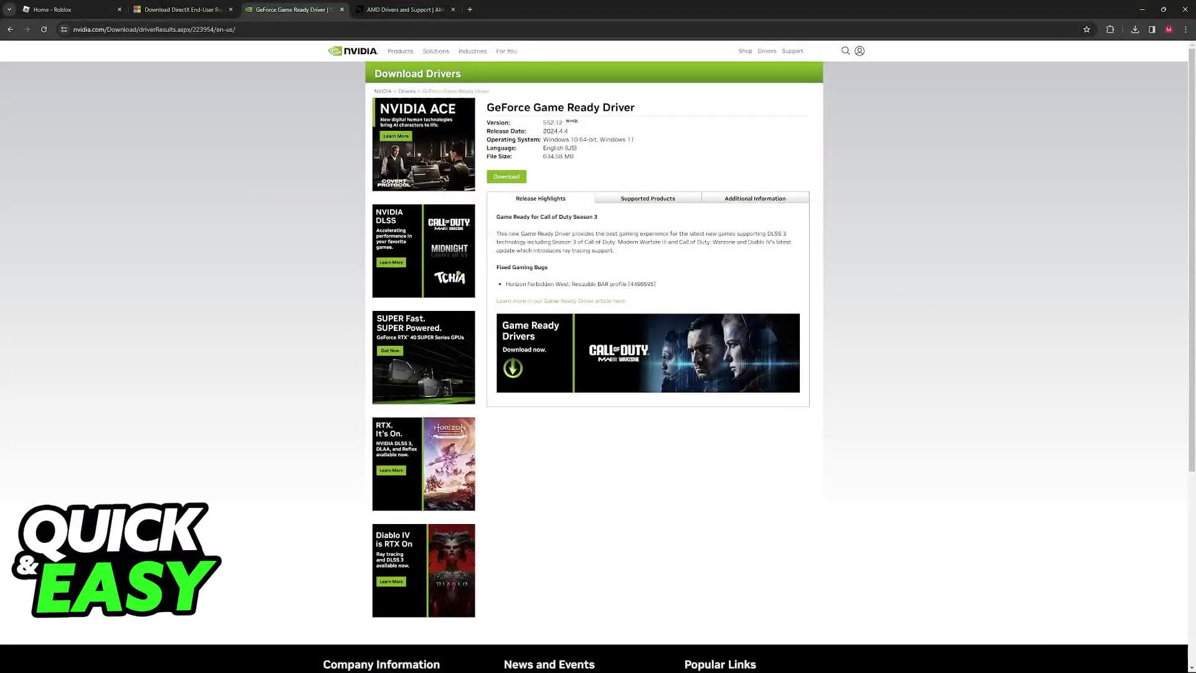